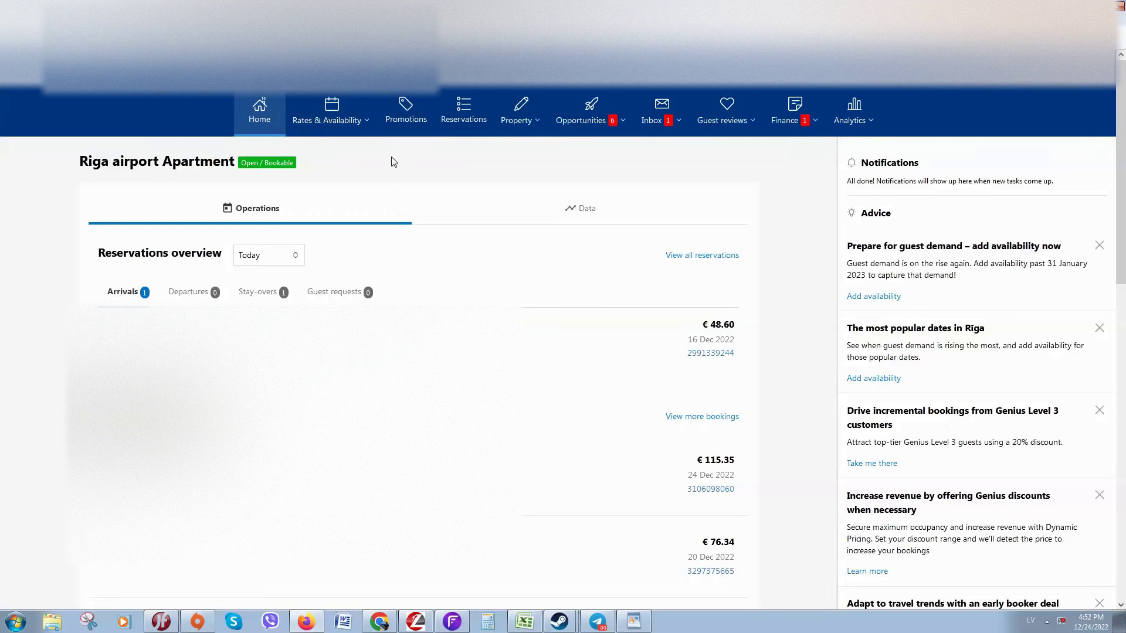
- Go to Rates & Availability > Calendar for the One-Bedroom Apartment
{"action": "left_click", "coordinate": [333, 118]}
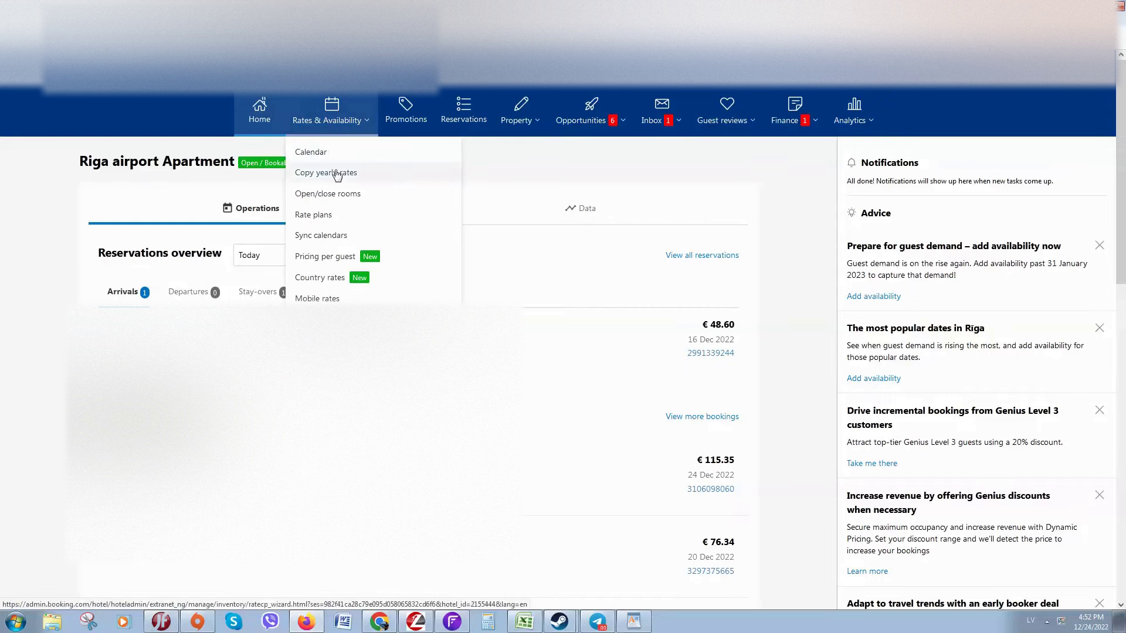
{"action": "left_click", "coordinate": [604, 176]}
{"action": "left_click", "coordinate": [343, 130]}
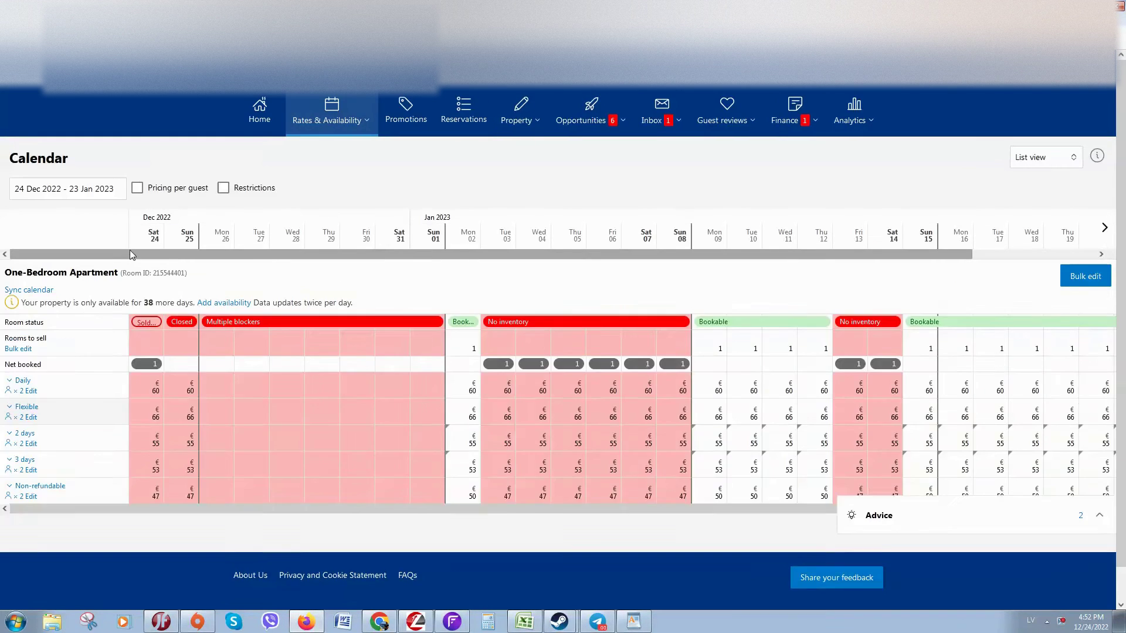
- Set the calendar date range to 31 Jan – 28 Feb 2023
{"action": "scroll", "coordinate": [299, 188], "scroll_direction": "down", "scroll_amount": 1}
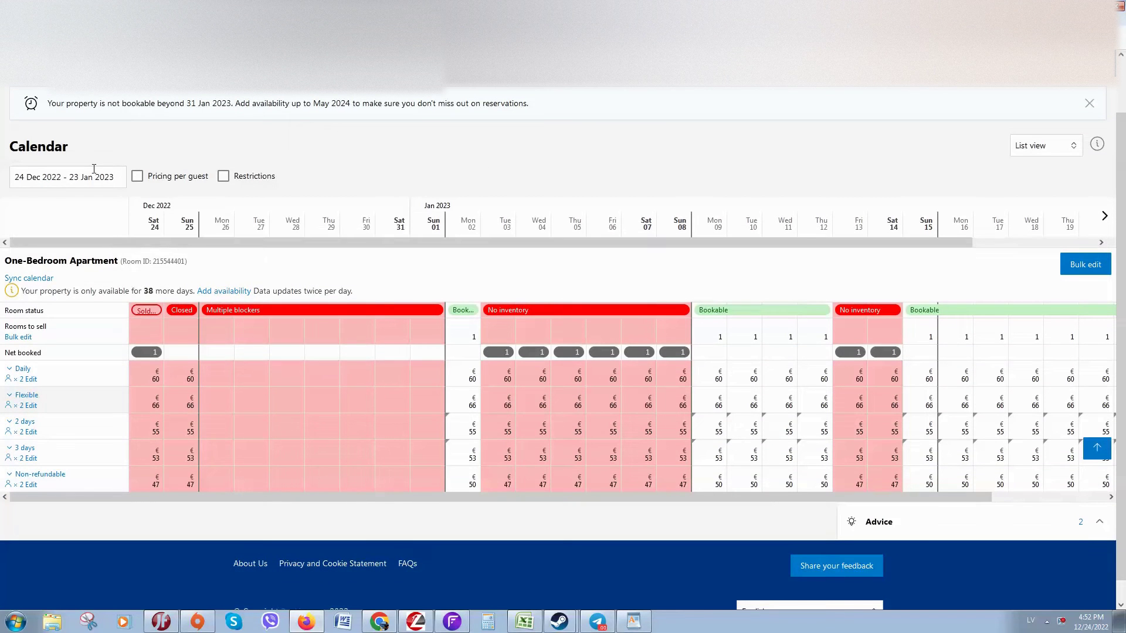
{"action": "left_click", "coordinate": [55, 177]}
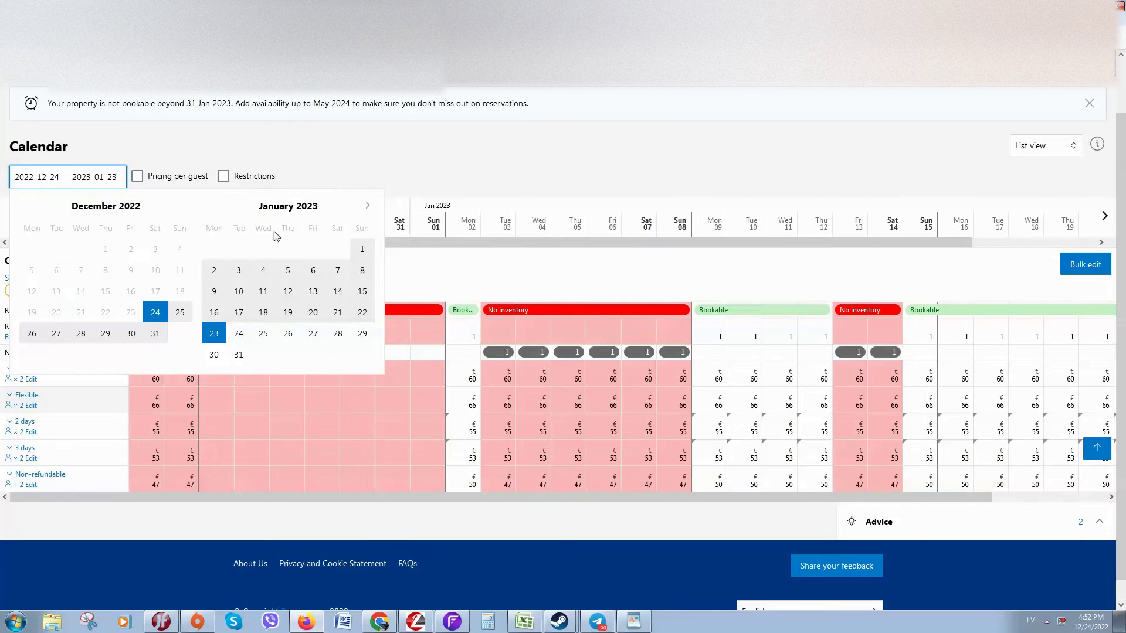
{"action": "left_click", "coordinate": [157, 333]}
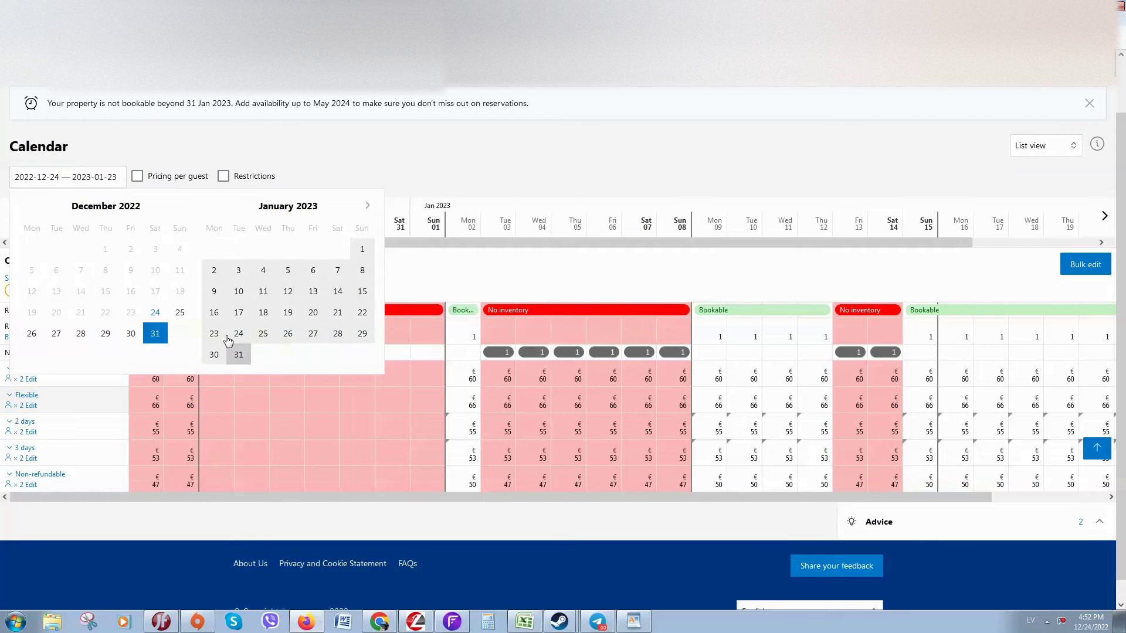
{"action": "left_click", "coordinate": [155, 334]}
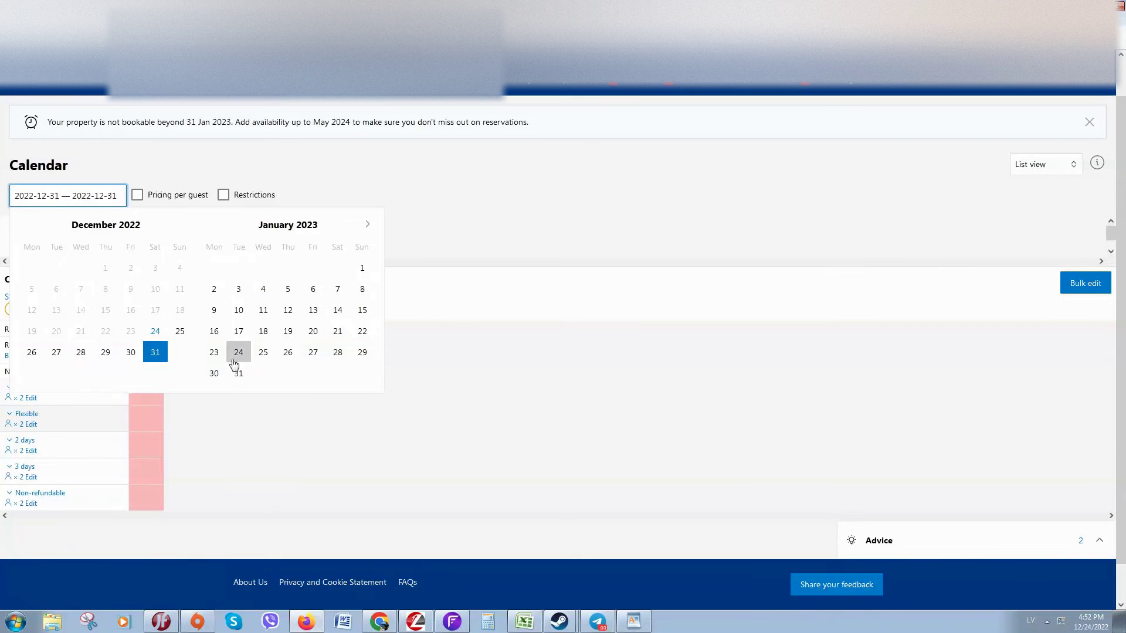
{"action": "left_click", "coordinate": [239, 378]}
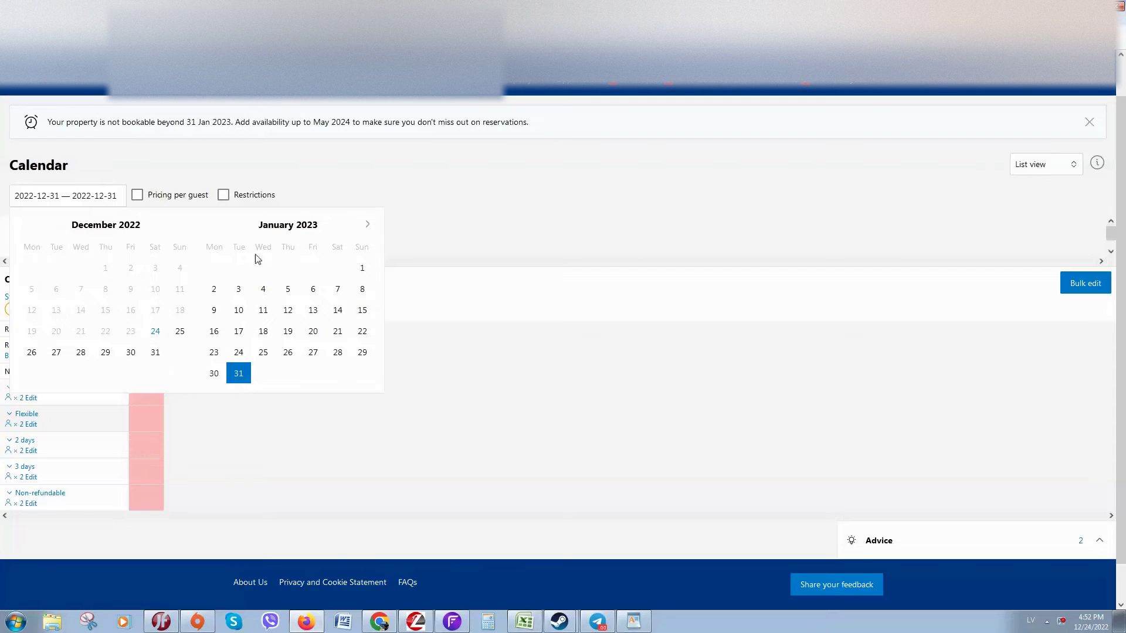
{"action": "left_click", "coordinate": [373, 229]}
{"action": "left_click", "coordinate": [252, 352]}
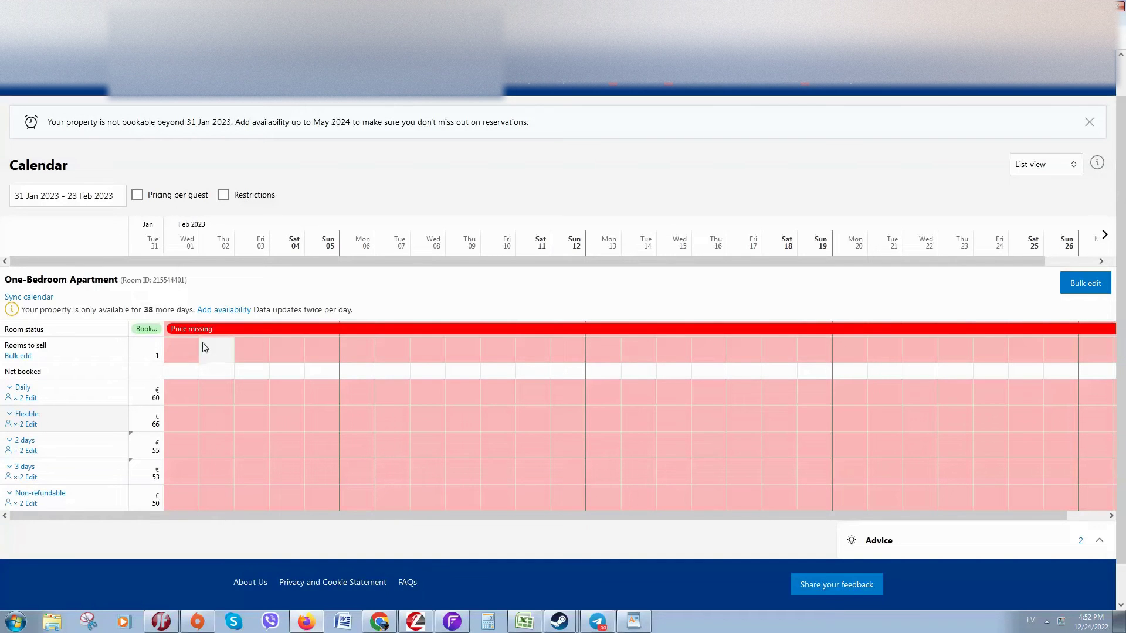
- Bulk-set Rooms to sell to 1 for 31 Jan – 28 Feb 2023 and save
{"action": "left_click", "coordinate": [22, 357]}
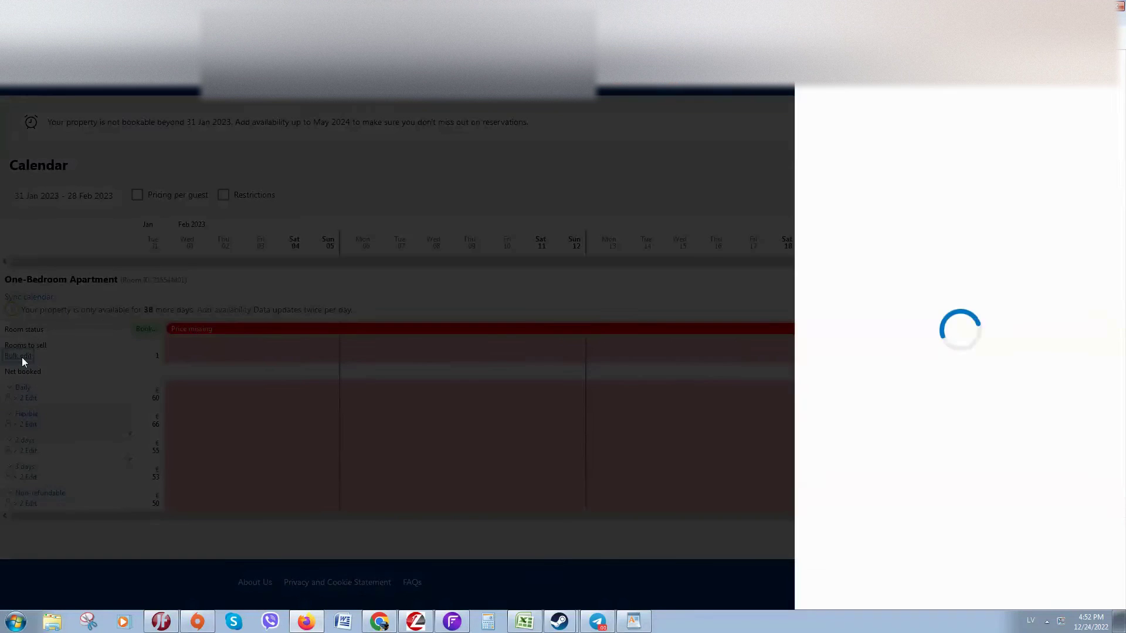
{"action": "left_click", "coordinate": [874, 276]}
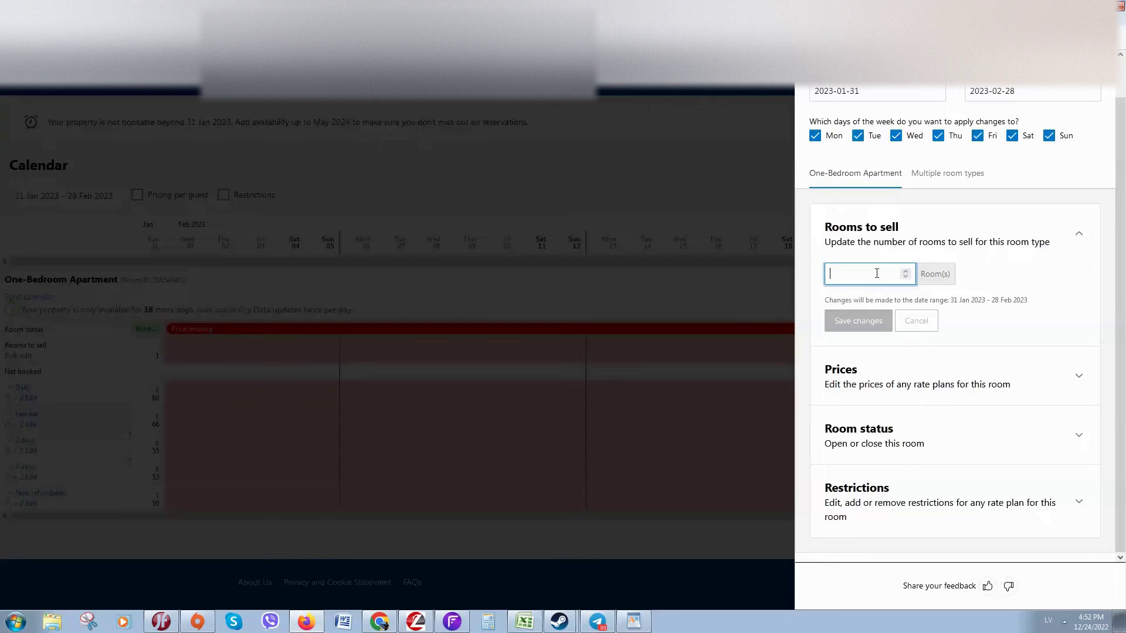
{"action": "type", "text": "1"}
{"action": "left_click", "coordinate": [906, 371]}
{"action": "left_click", "coordinate": [877, 329]}
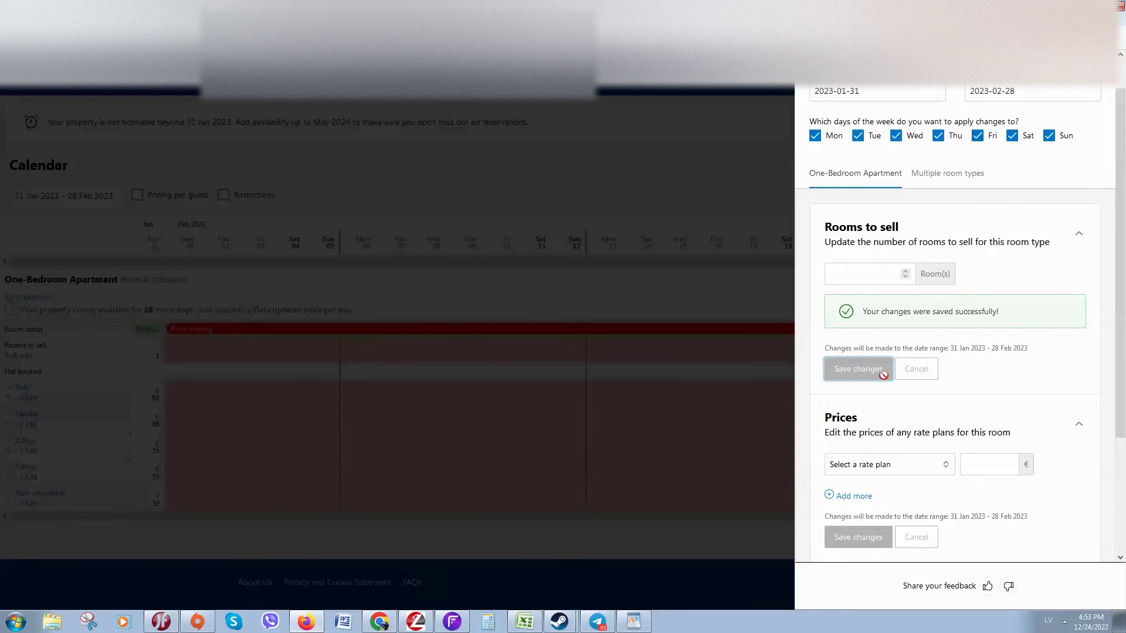
- Bulk-price the Daily (2 guests) rate plan at €60 for the range and save
{"action": "scroll", "coordinate": [872, 409], "scroll_direction": "down", "scroll_amount": 1}
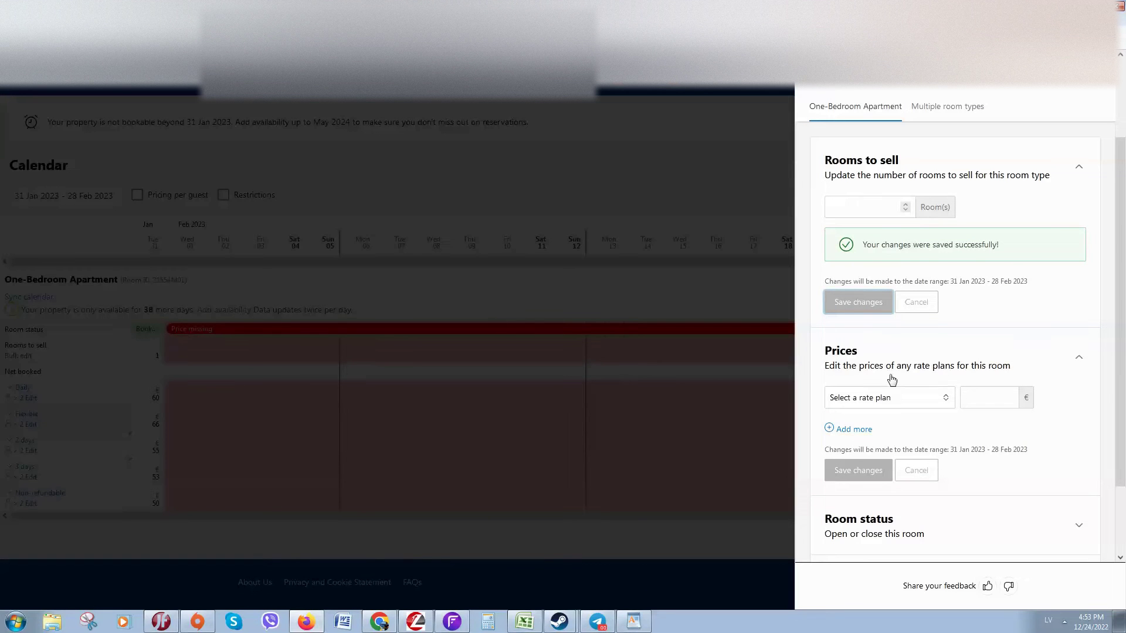
{"action": "scroll", "coordinate": [888, 375], "scroll_direction": "down", "scroll_amount": 2}
{"action": "left_click", "coordinate": [888, 309]}
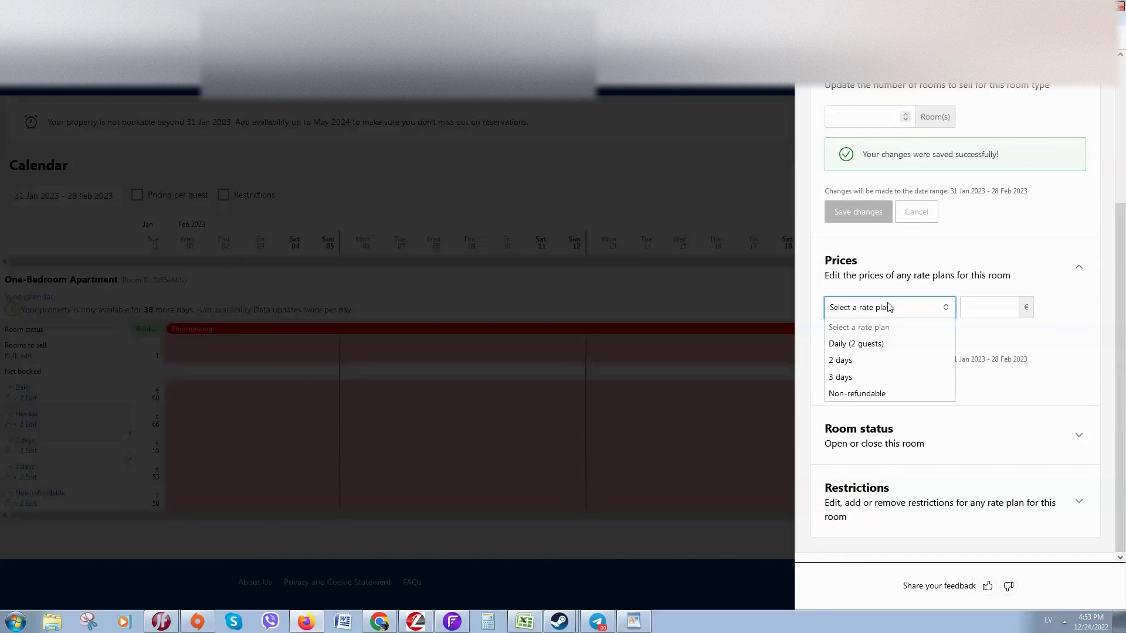
{"action": "left_click", "coordinate": [894, 345]}
{"action": "left_click", "coordinate": [987, 311]}
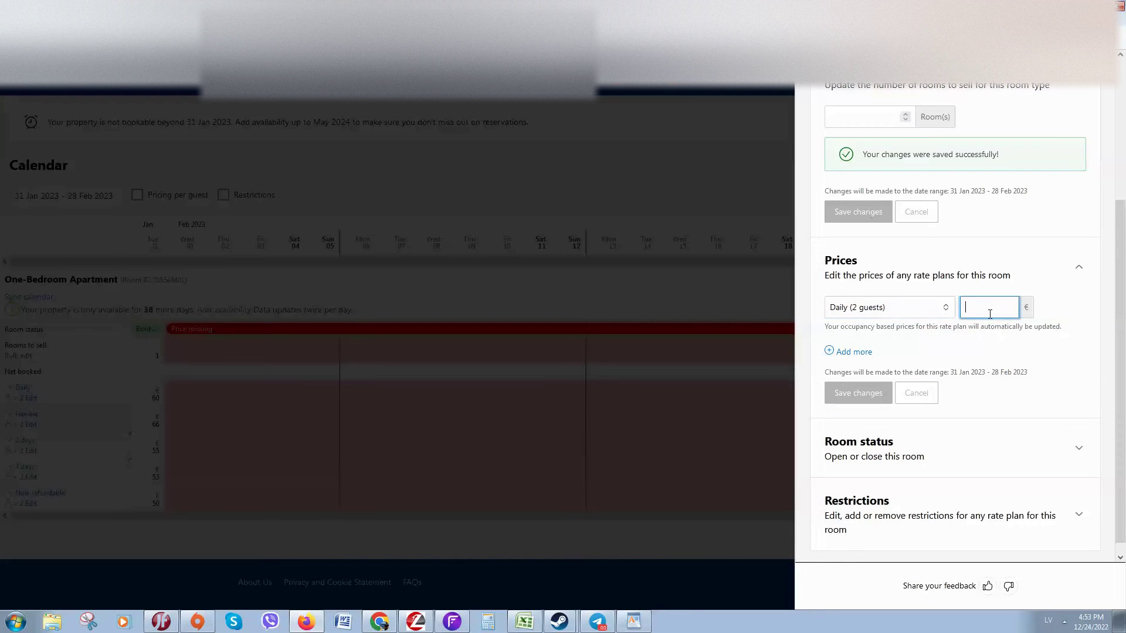
{"action": "type", "text": "60"}
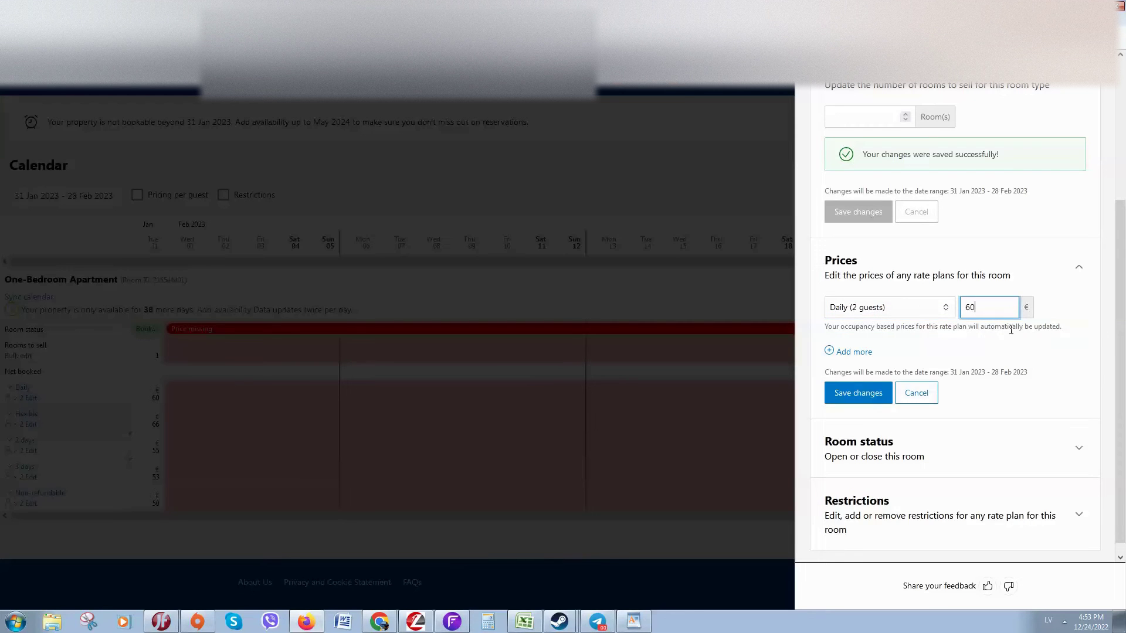
{"action": "left_click", "coordinate": [945, 434]}
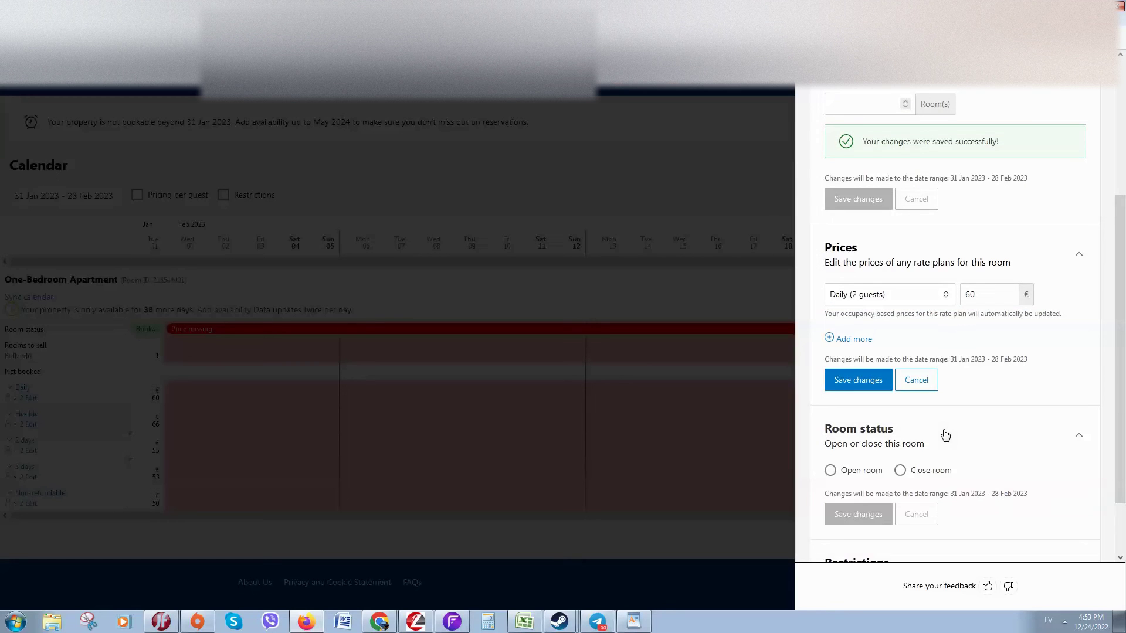
{"action": "scroll", "coordinate": [989, 414], "scroll_direction": "down", "scroll_amount": 1}
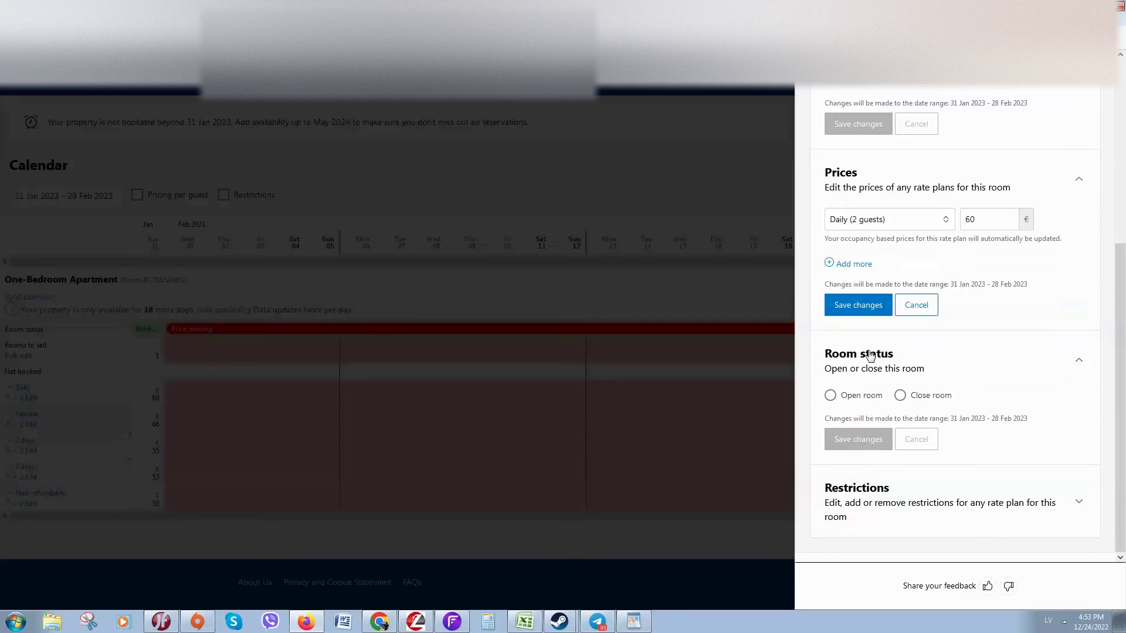
{"action": "left_click", "coordinate": [857, 306]}
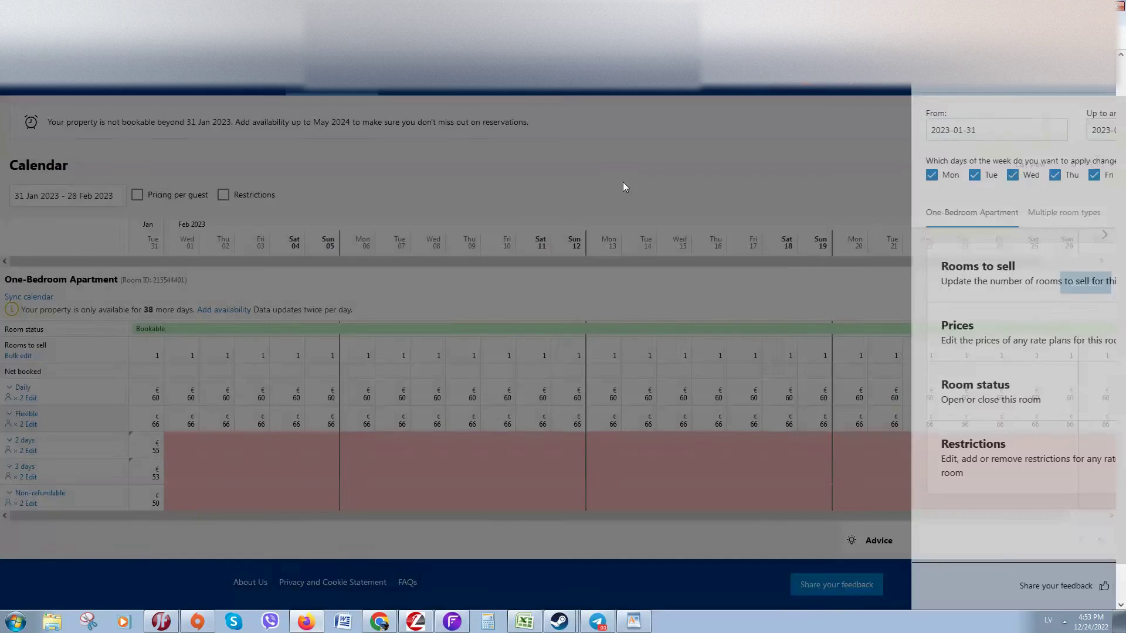
{"action": "left_click", "coordinate": [623, 182]}
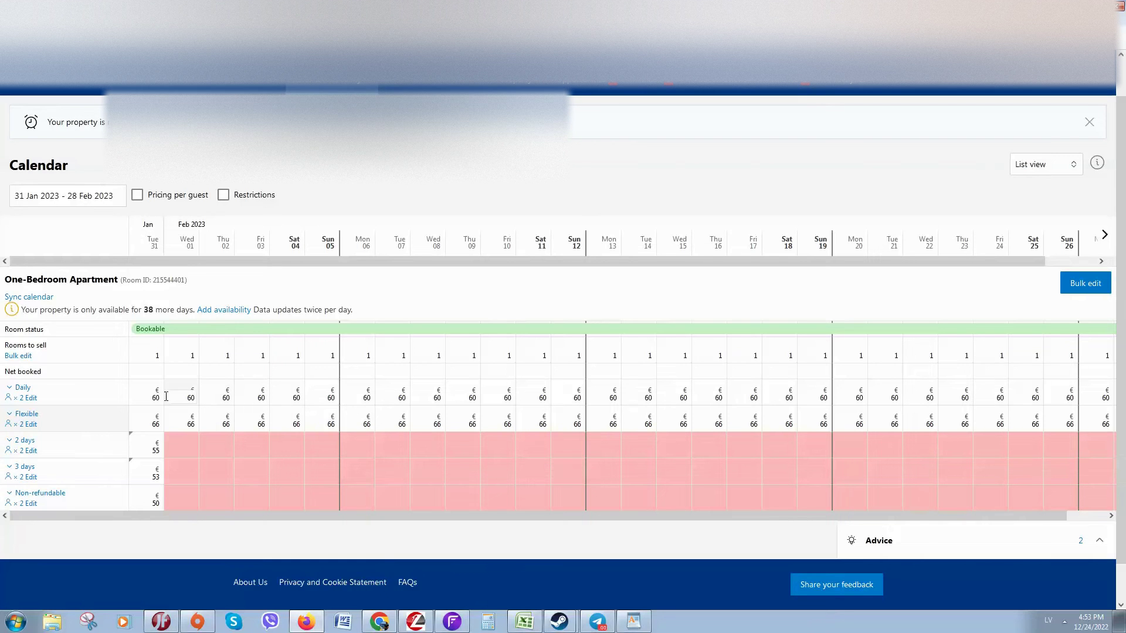
{"action": "scroll", "coordinate": [156, 382], "scroll_direction": "down", "scroll_amount": 1}
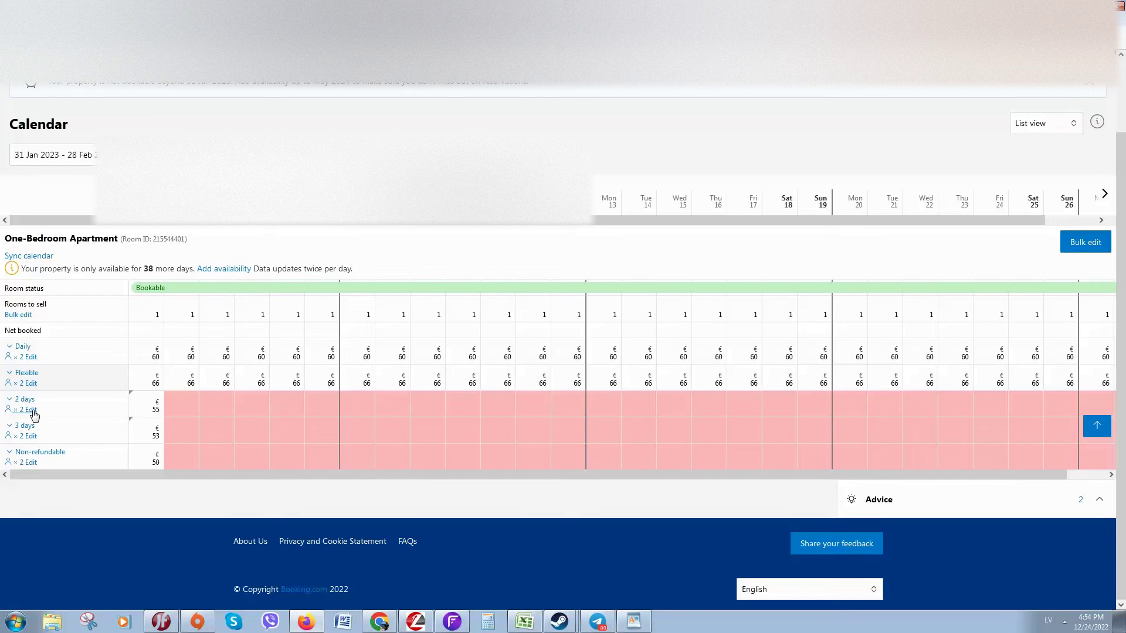
- Bulk-set the 2 days rate plan price to €55 and save
{"action": "left_click", "coordinate": [34, 414]}
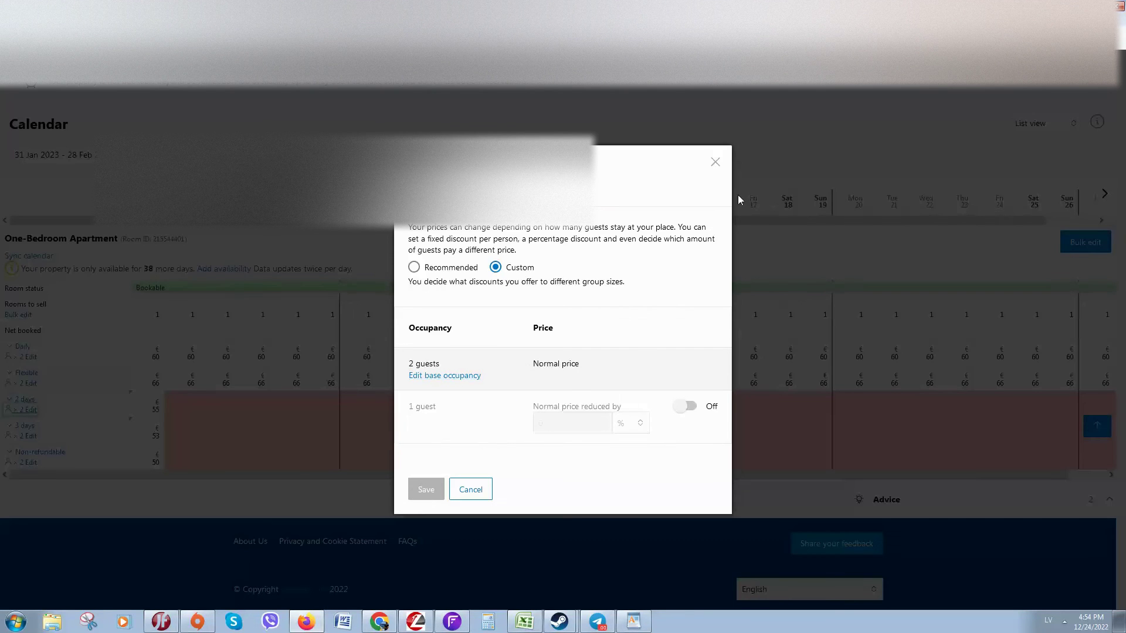
{"action": "left_click", "coordinate": [715, 162]}
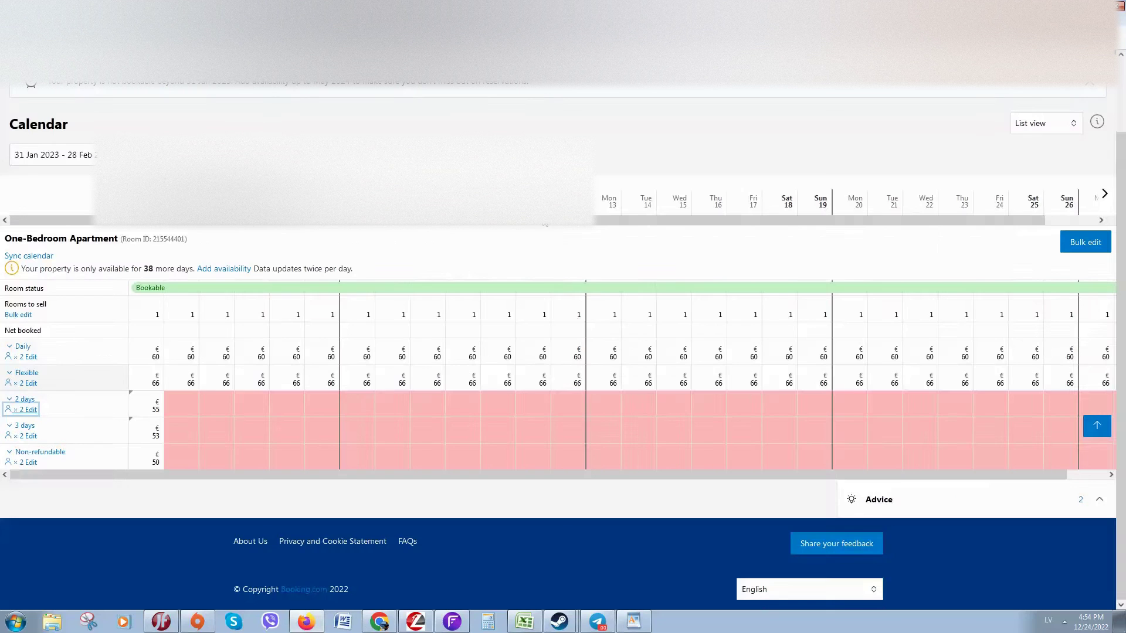
{"action": "left_click", "coordinate": [26, 316]}
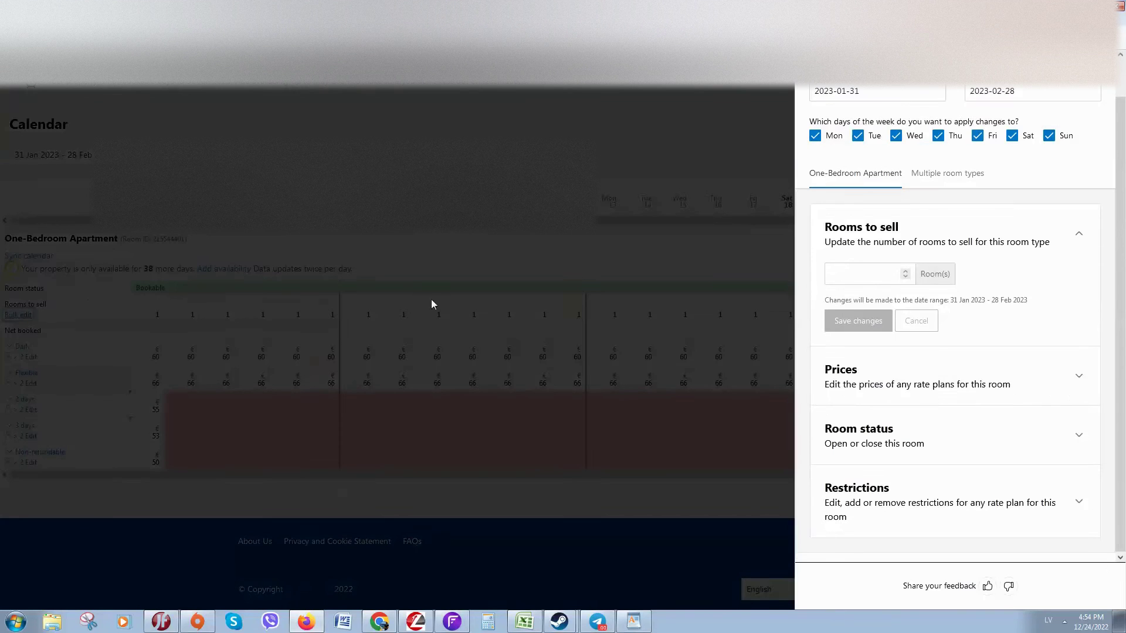
{"action": "left_click", "coordinate": [887, 381]}
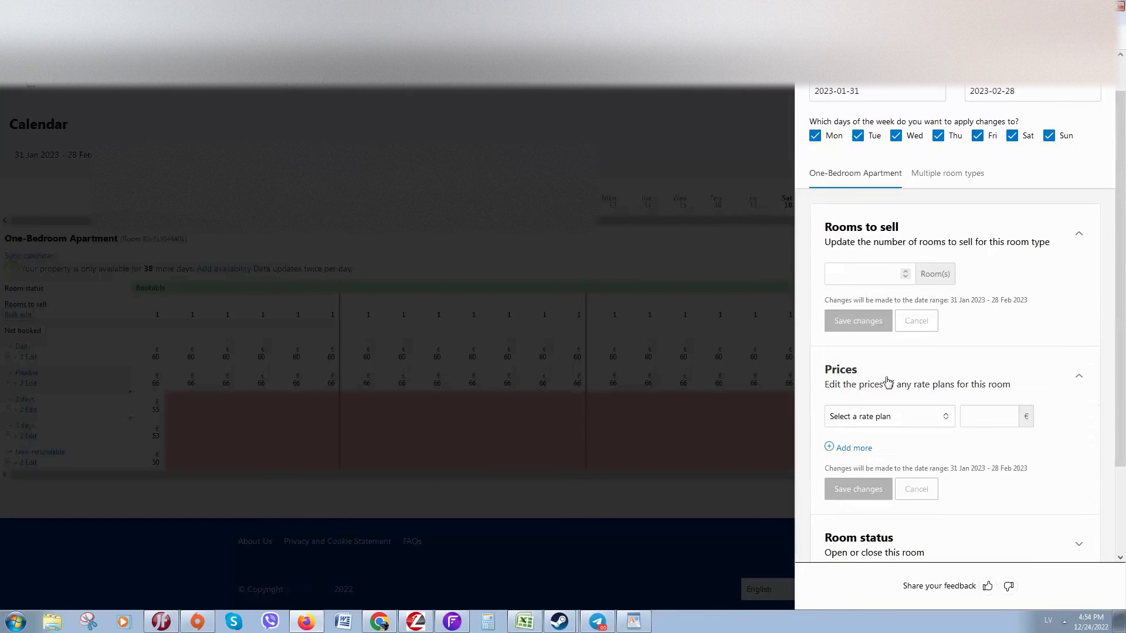
{"action": "left_click", "coordinate": [889, 417]}
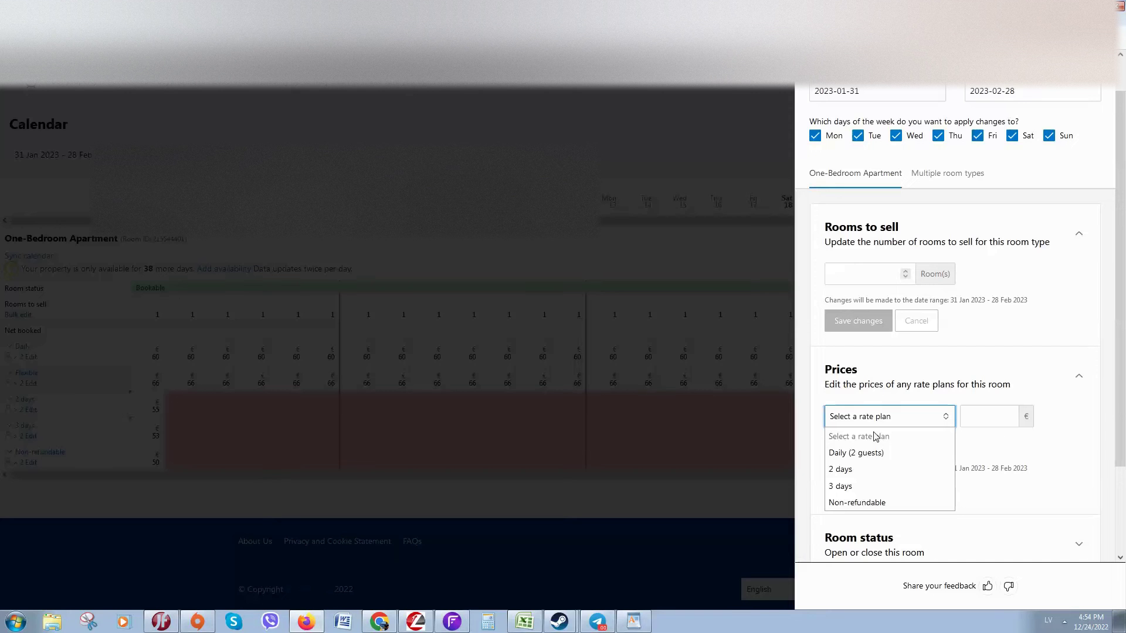
{"action": "left_click", "coordinate": [863, 469]}
{"action": "left_click", "coordinate": [977, 426]}
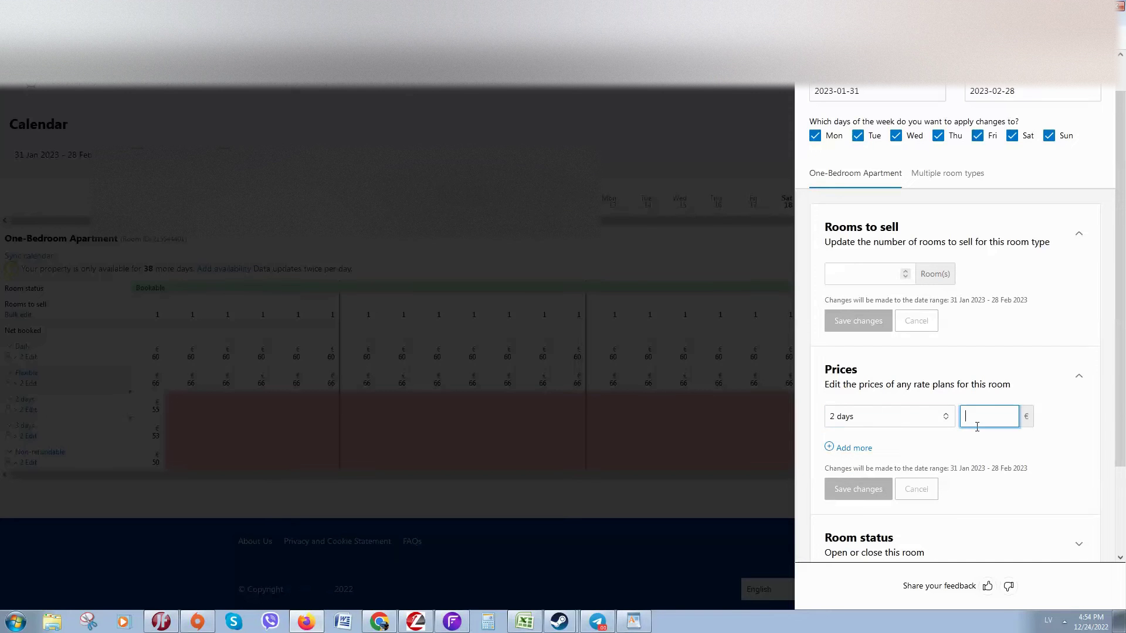
{"action": "type", "text": "55"}
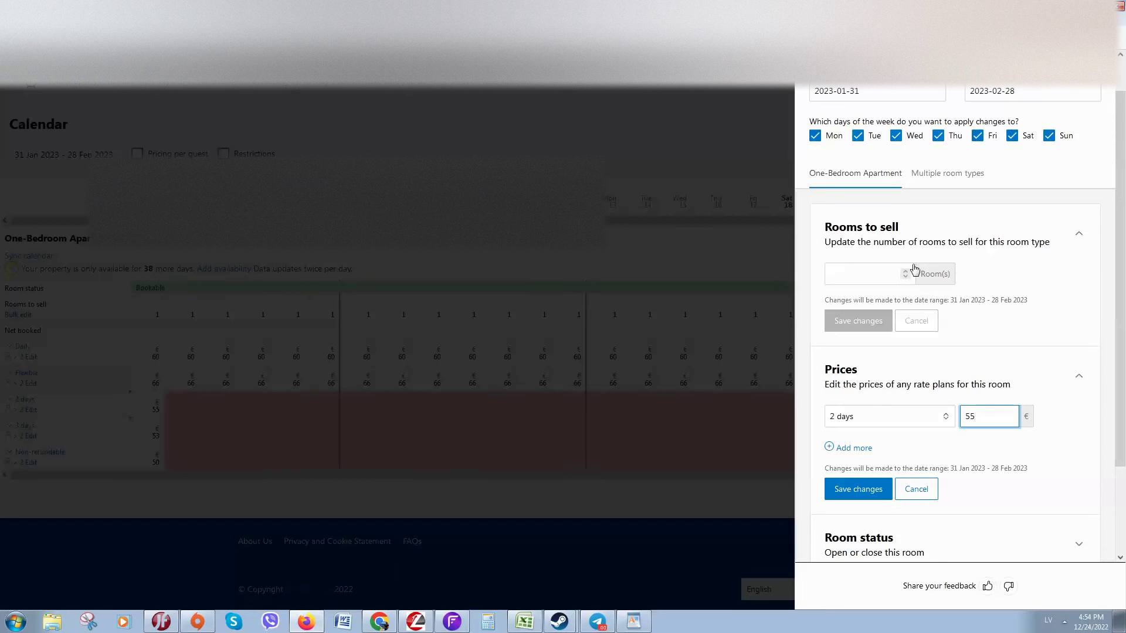
{"action": "left_click", "coordinate": [848, 492]}
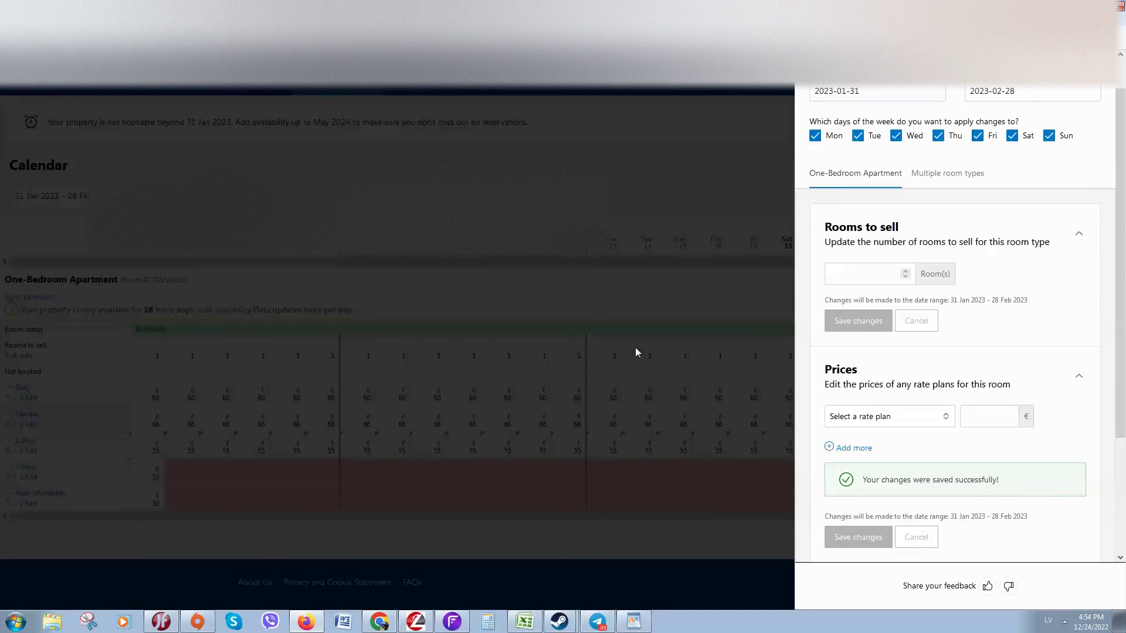
{"action": "left_click", "coordinate": [673, 131]}
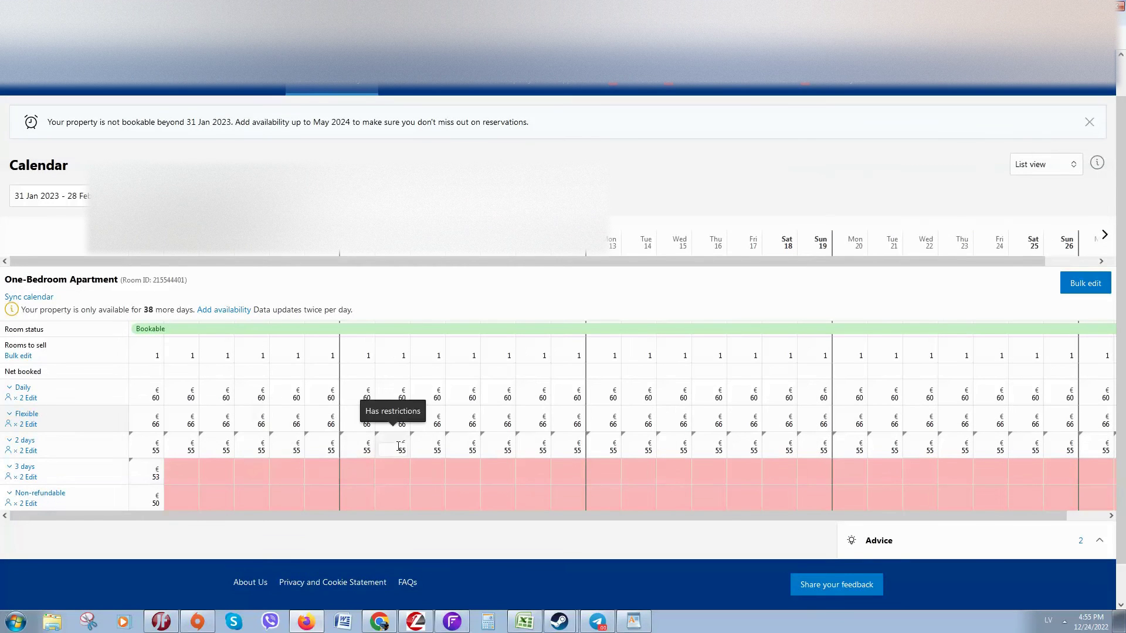
- Bulk-set the 3 days rate plan price to €53 and save
{"action": "left_click", "coordinate": [31, 480]}
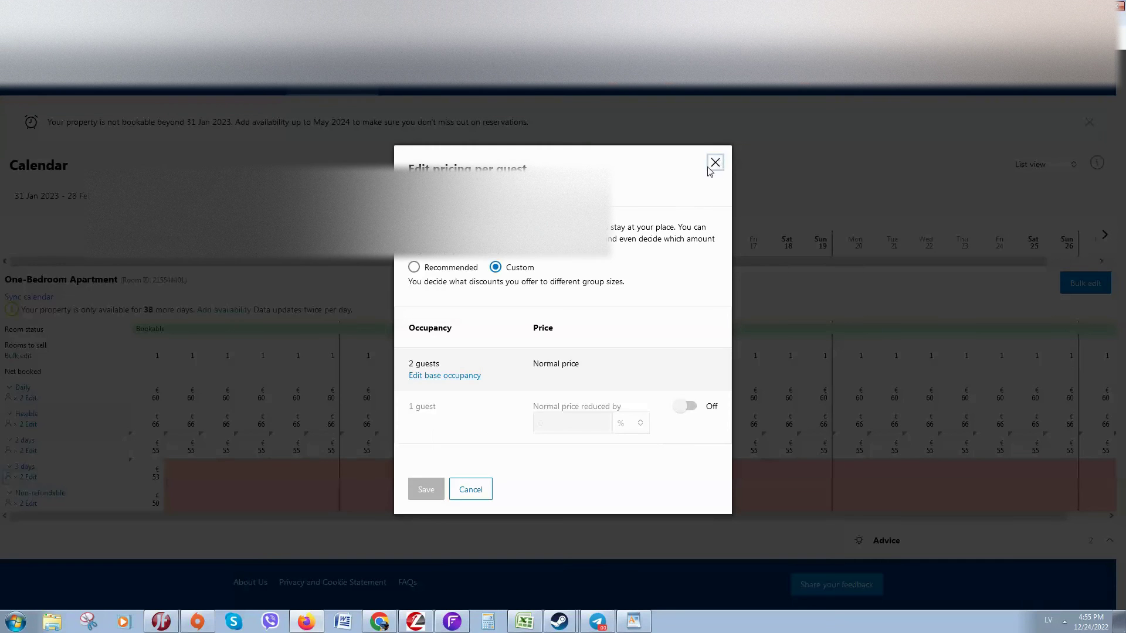
{"action": "left_click", "coordinate": [710, 166]}
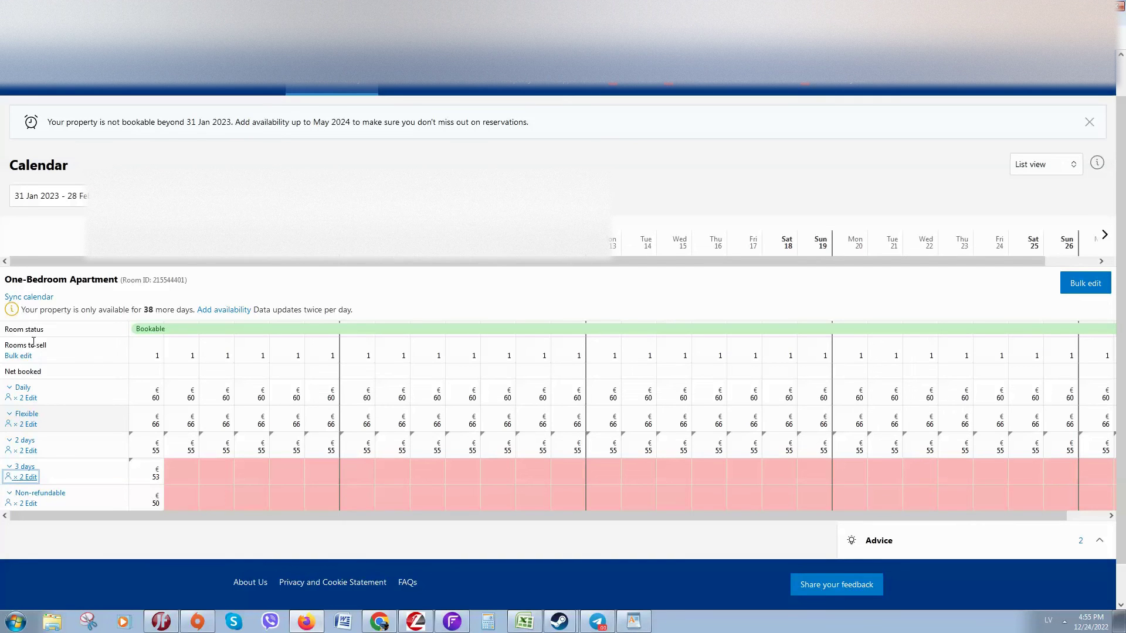
{"action": "left_click", "coordinate": [18, 356]}
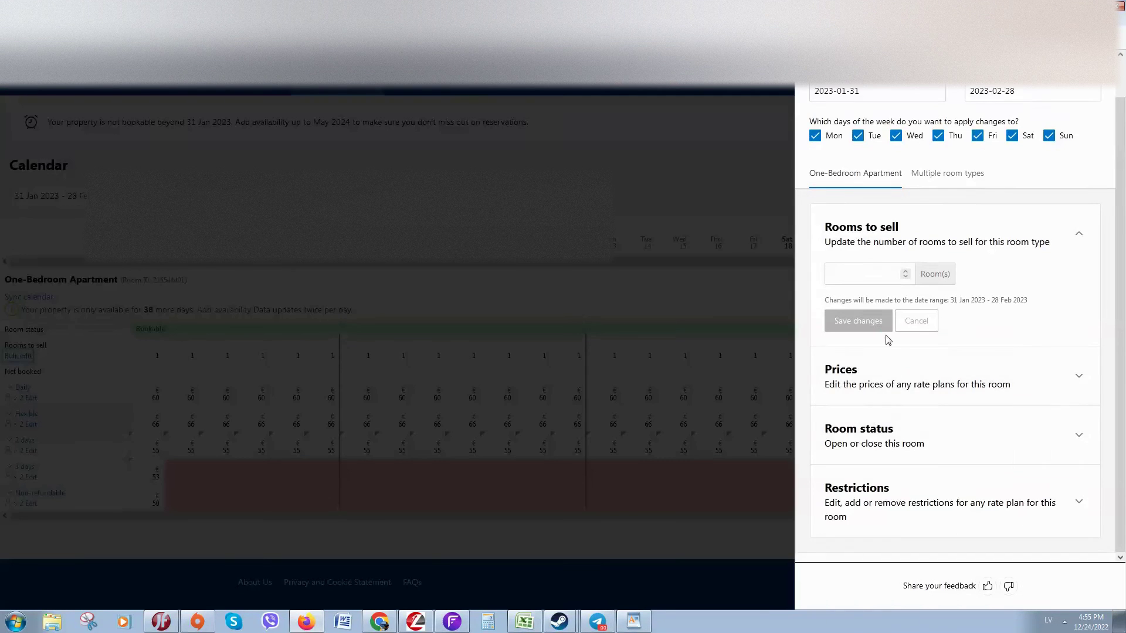
{"action": "left_click", "coordinate": [853, 369]}
{"action": "left_click", "coordinate": [886, 422]}
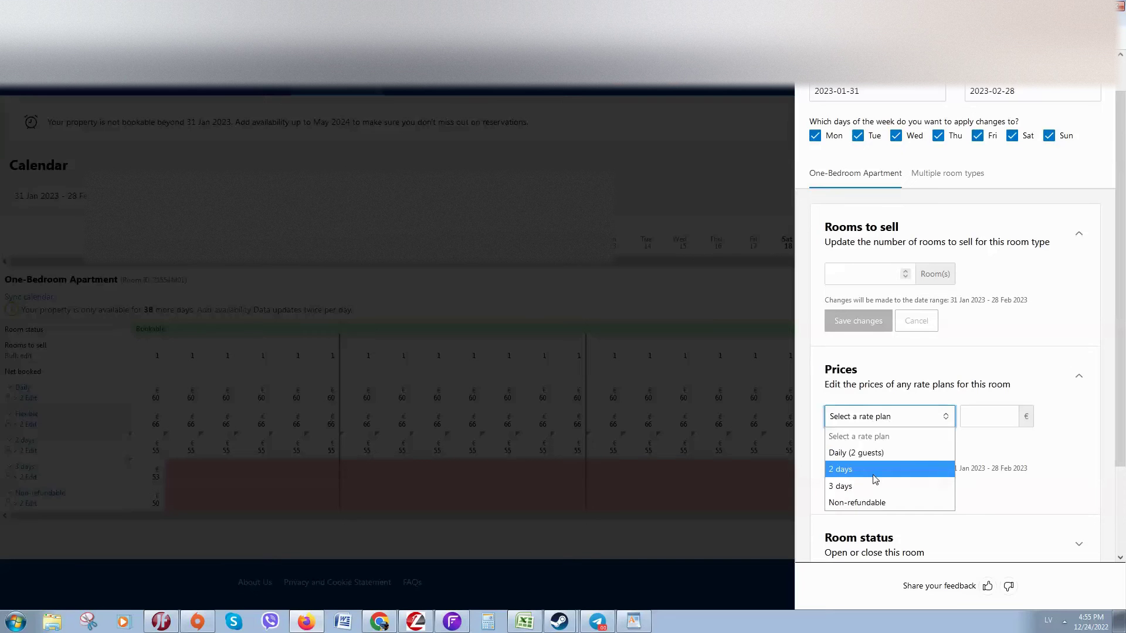
{"action": "left_click", "coordinate": [874, 486]}
{"action": "left_click", "coordinate": [976, 418]}
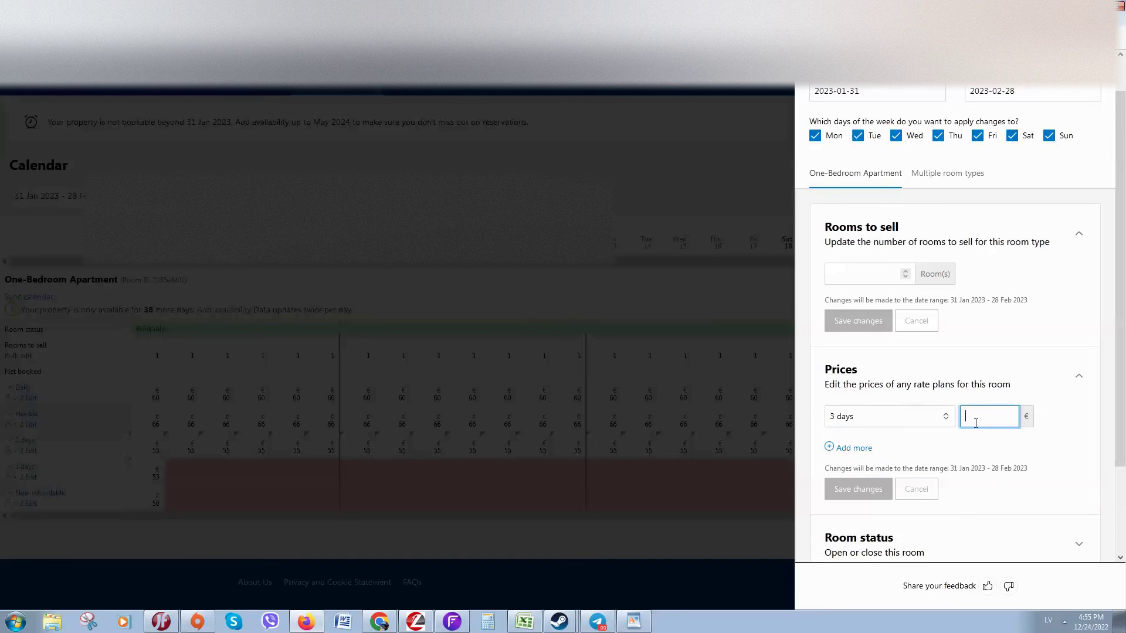
{"action": "type", "text": "53"}
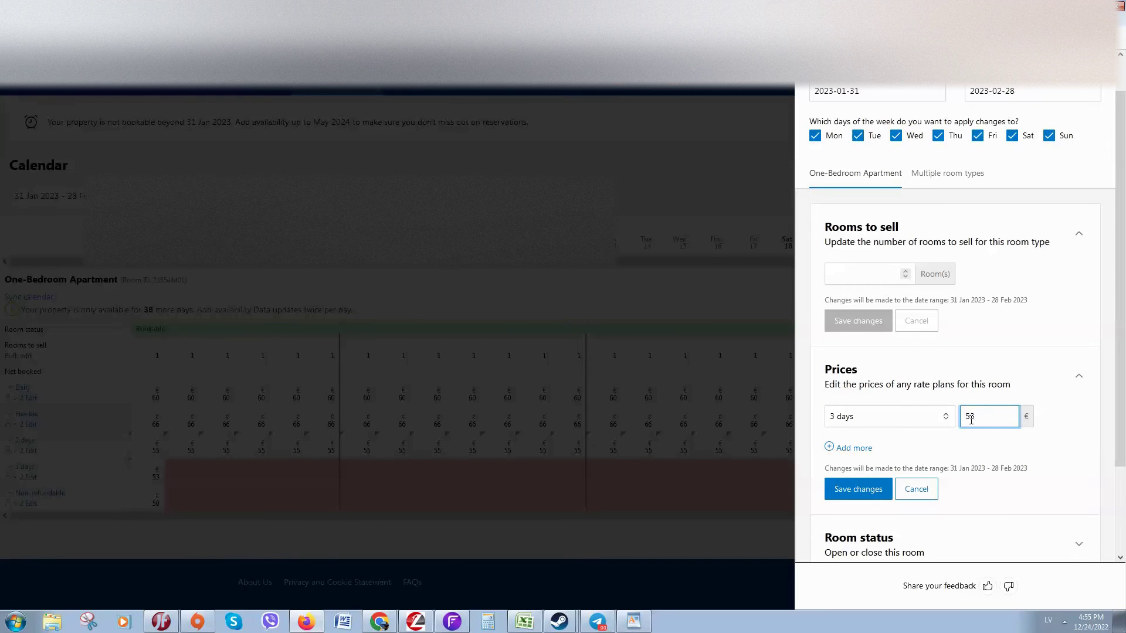
{"action": "left_click", "coordinate": [858, 489]}
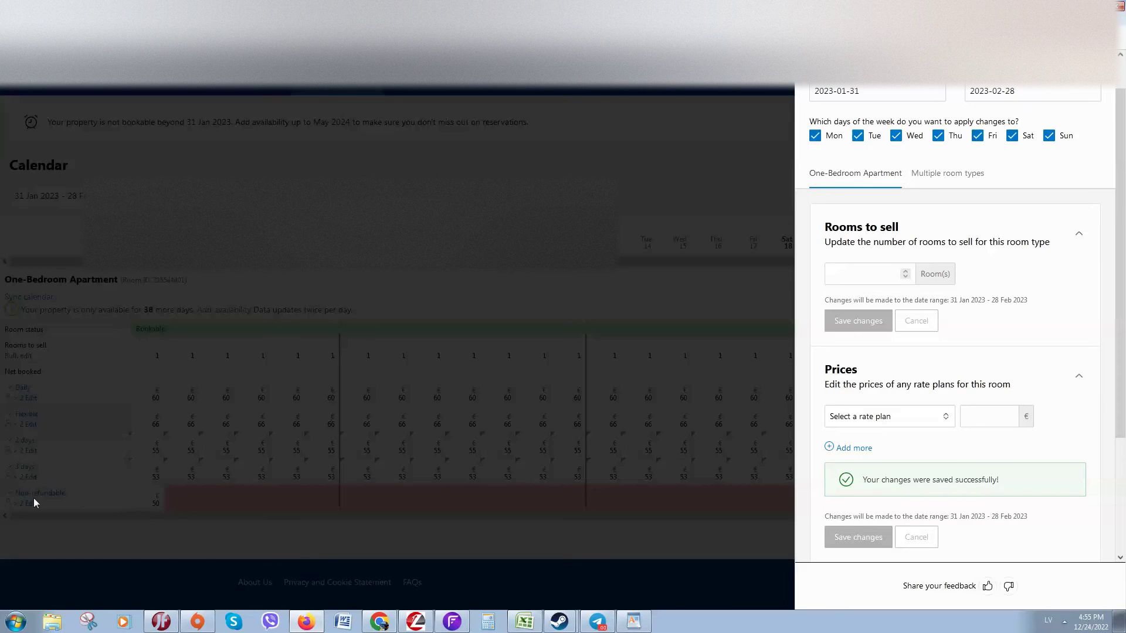
- Price the Non-refundable rate plan at €50 and save
{"action": "left_click", "coordinate": [882, 503]}
{"action": "left_click", "coordinate": [980, 419]}
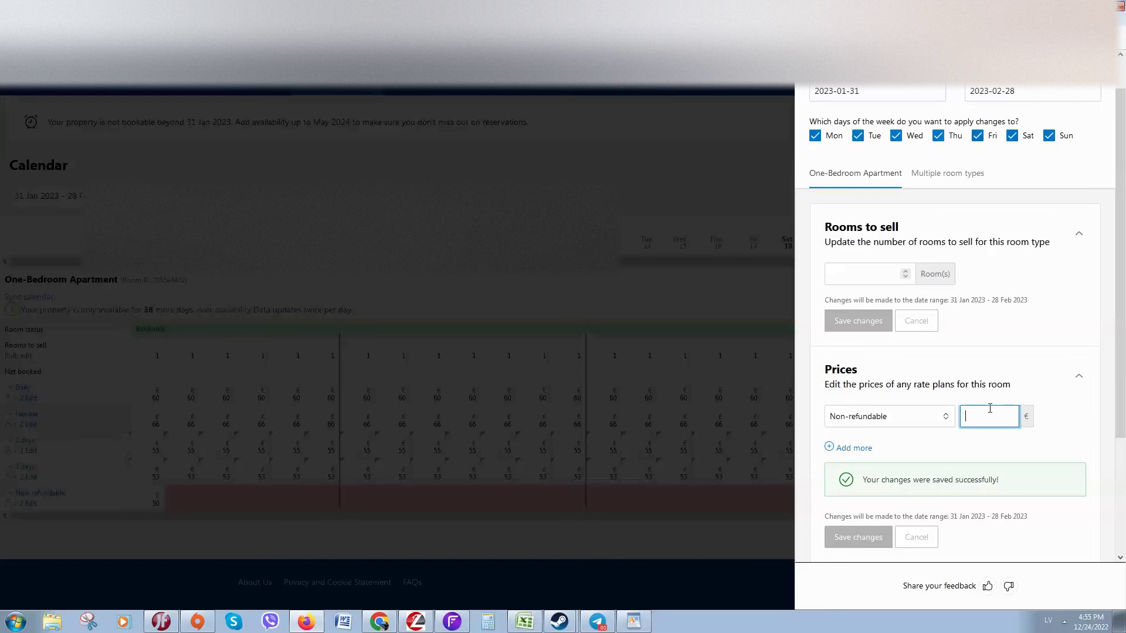
{"action": "type", "text": "50"}
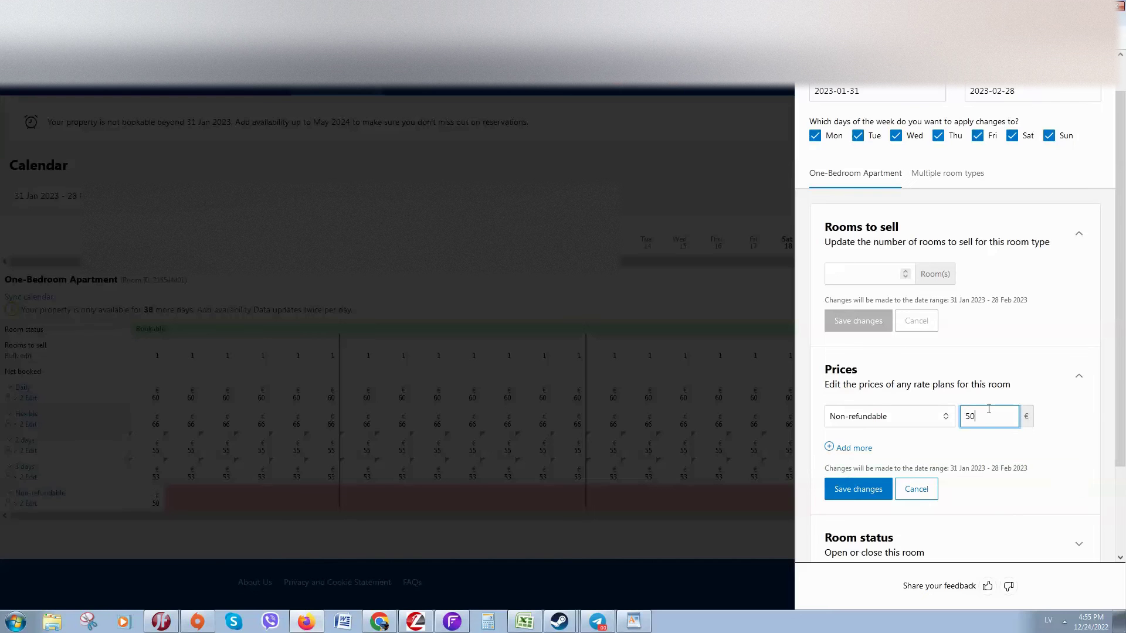
{"action": "left_click", "coordinate": [852, 492]}
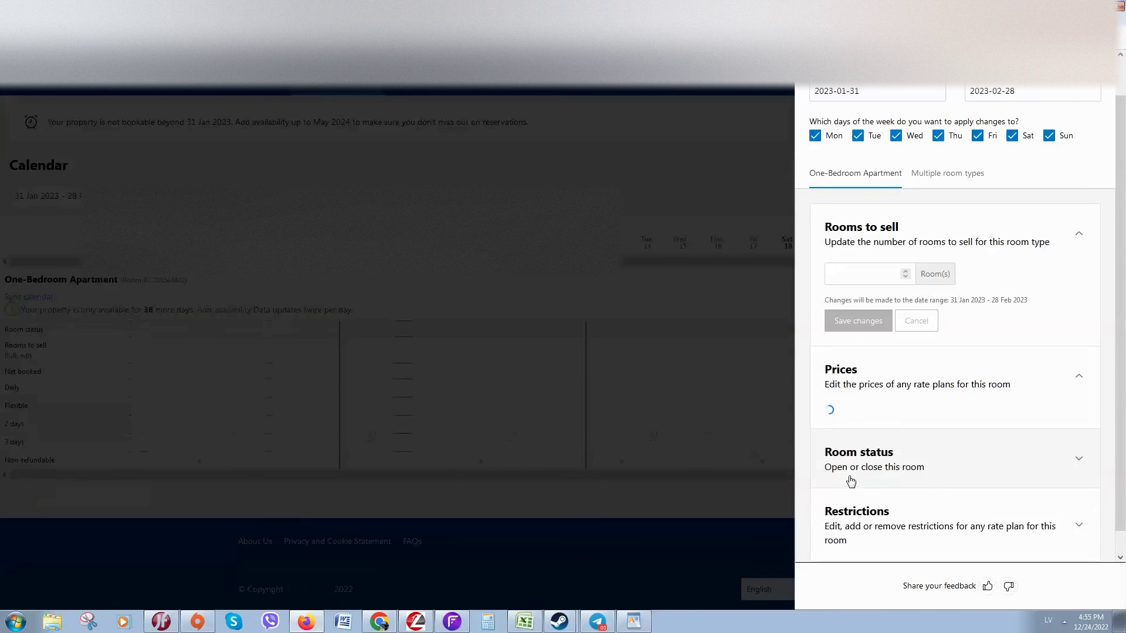
{"action": "left_click", "coordinate": [647, 182]}
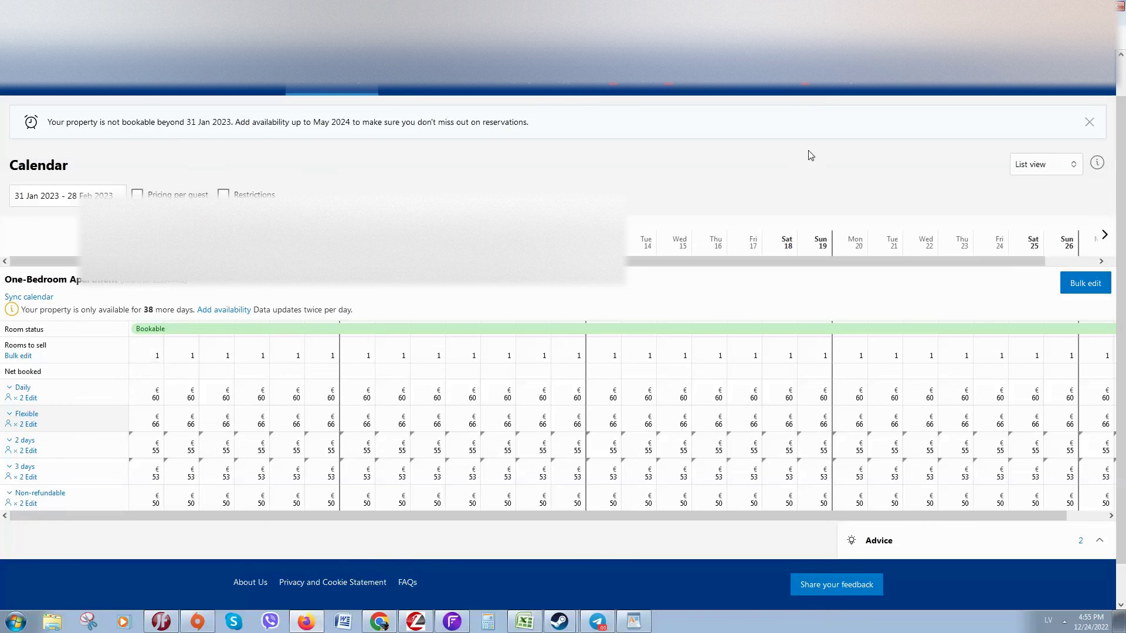
{"action": "scroll", "coordinate": [625, 196], "scroll_direction": "up", "scroll_amount": 1}
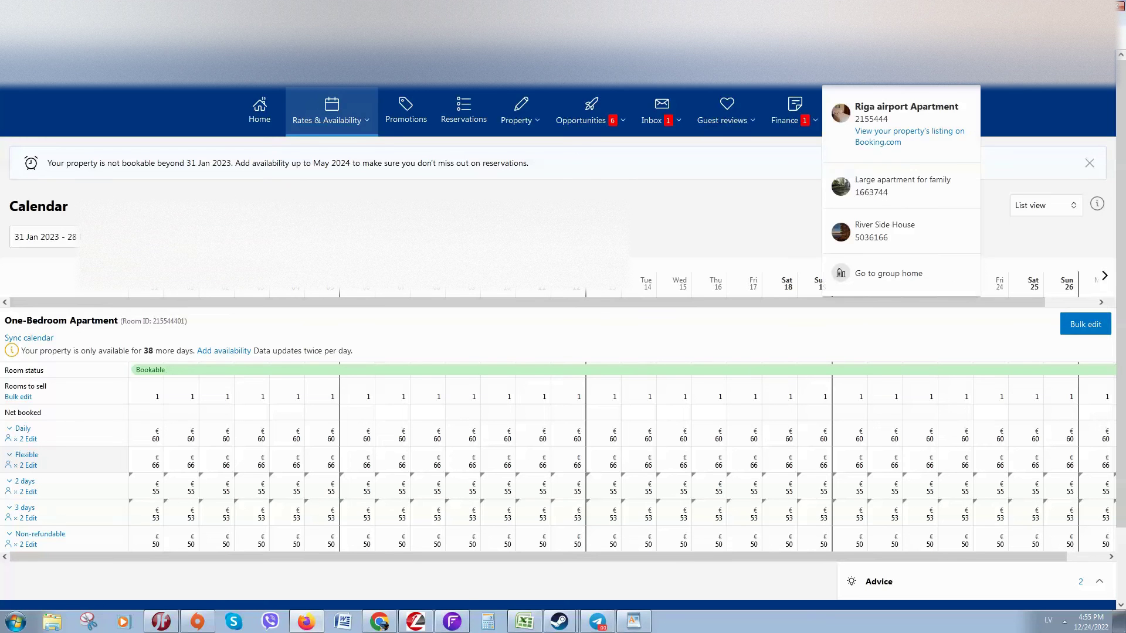
- Load the property's public listing URL in a new Firefox private window
{"action": "right_click", "coordinate": [882, 132]}
{"action": "left_click", "coordinate": [928, 224]}
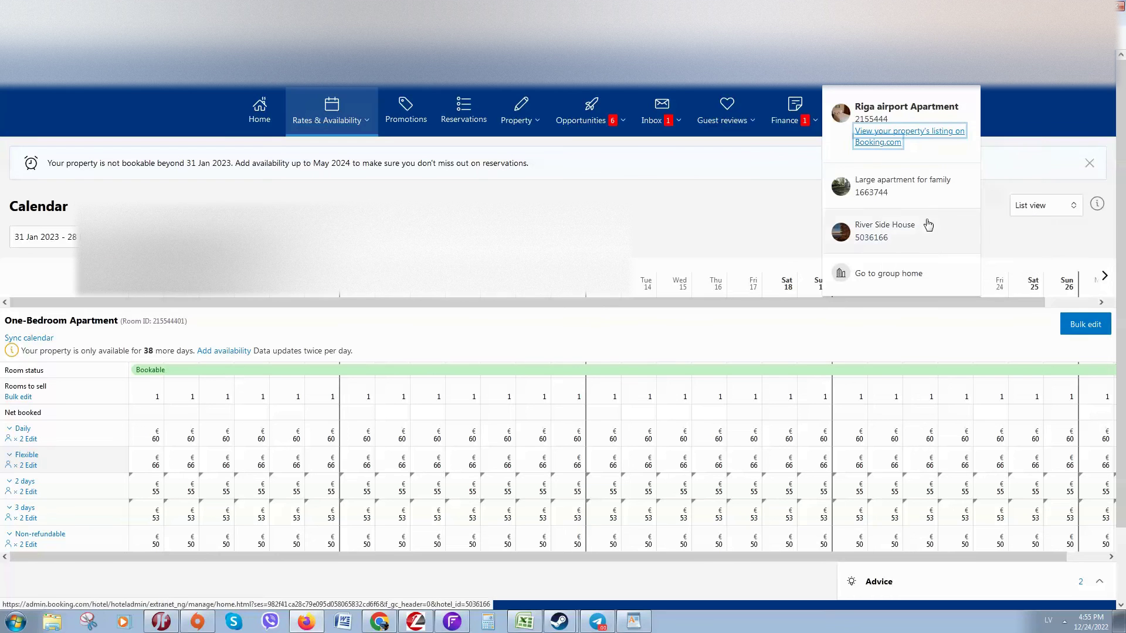
{"action": "left_click", "coordinate": [1106, 34]}
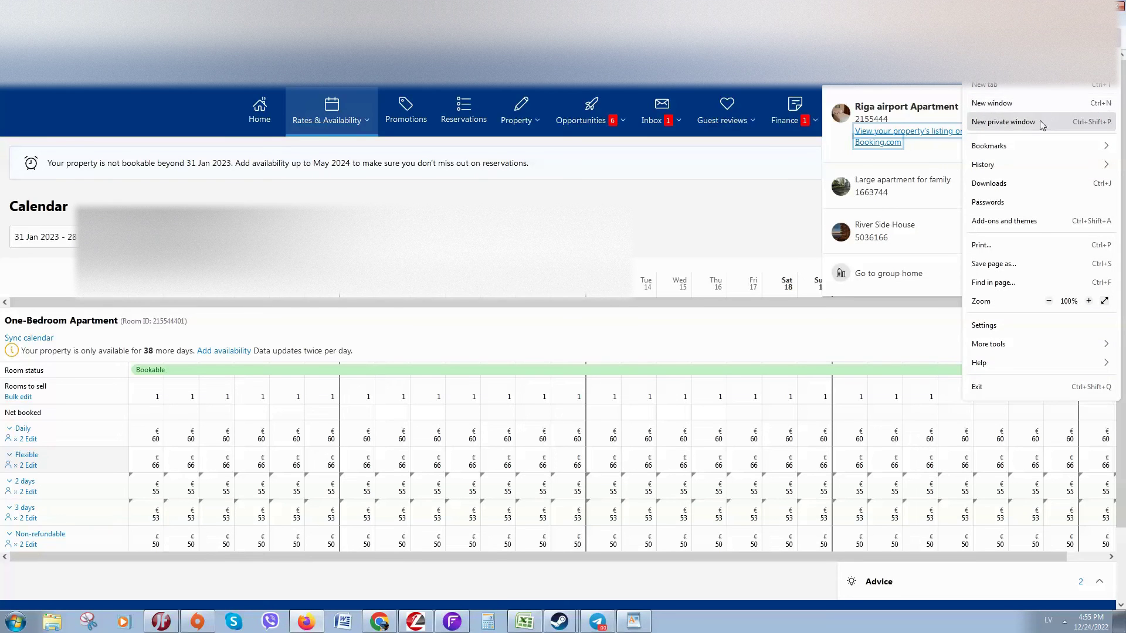
{"action": "left_click", "coordinate": [1038, 127]}
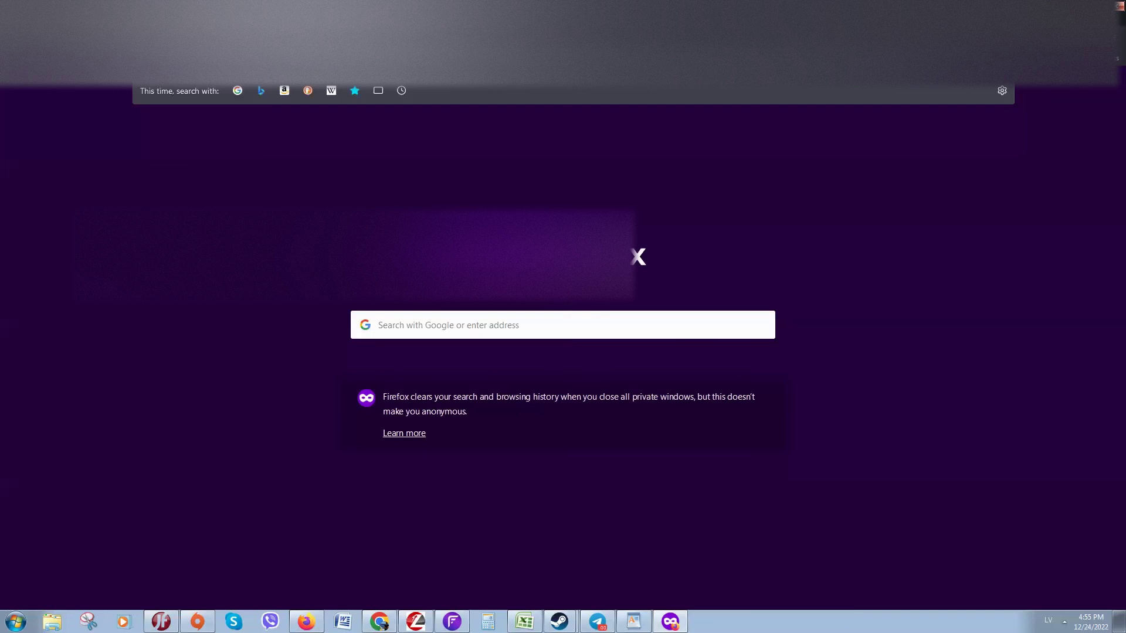
{"action": "key", "text": "Return"}
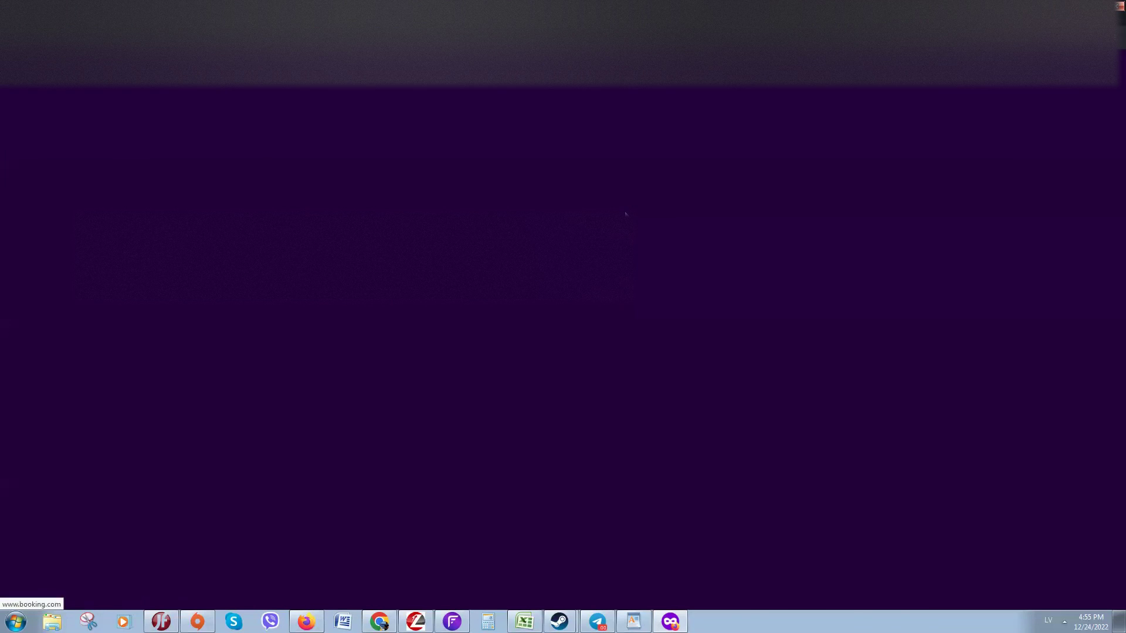
- Set the stay to check-in 13 Feb and check-out 14 Feb 2023
{"action": "scroll", "coordinate": [566, 196], "scroll_direction": "down", "scroll_amount": 5}
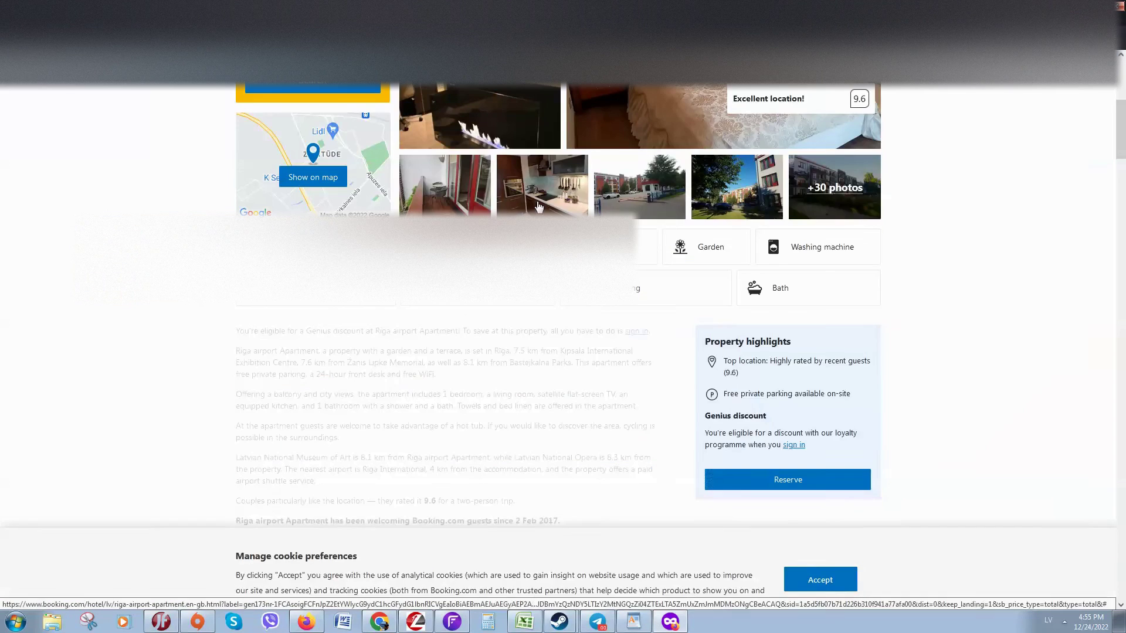
{"action": "scroll", "coordinate": [328, 346], "scroll_direction": "up", "scroll_amount": 2}
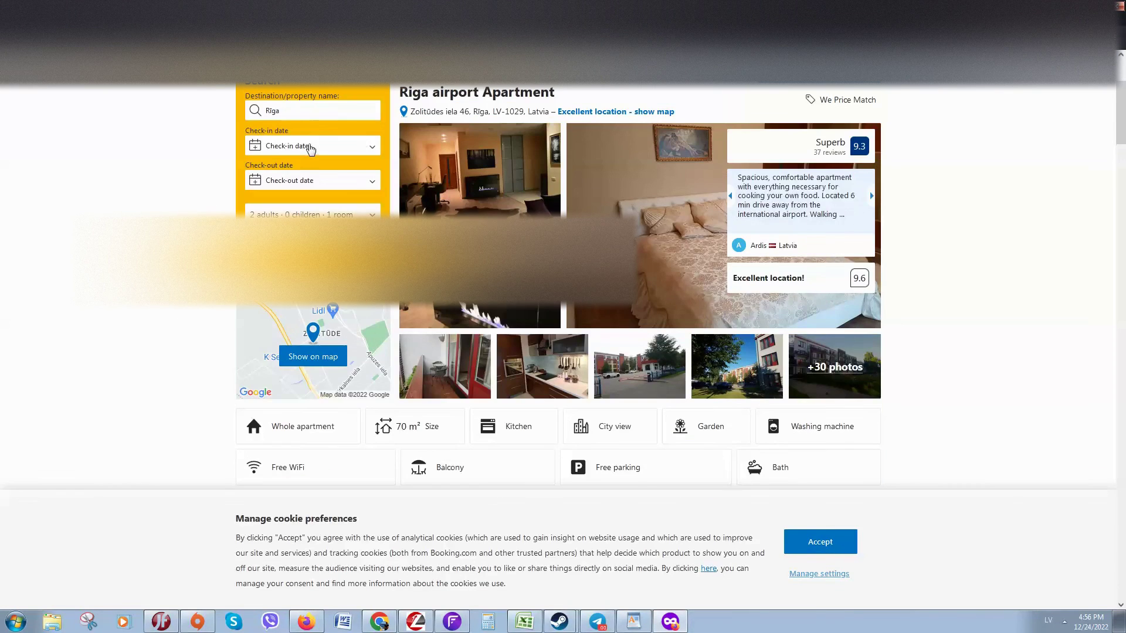
{"action": "left_click", "coordinate": [311, 146]}
{"action": "left_click", "coordinate": [545, 171]}
{"action": "left_click", "coordinate": [418, 257]}
{"action": "left_click", "coordinate": [439, 257]}
{"action": "left_click", "coordinate": [327, 179]}
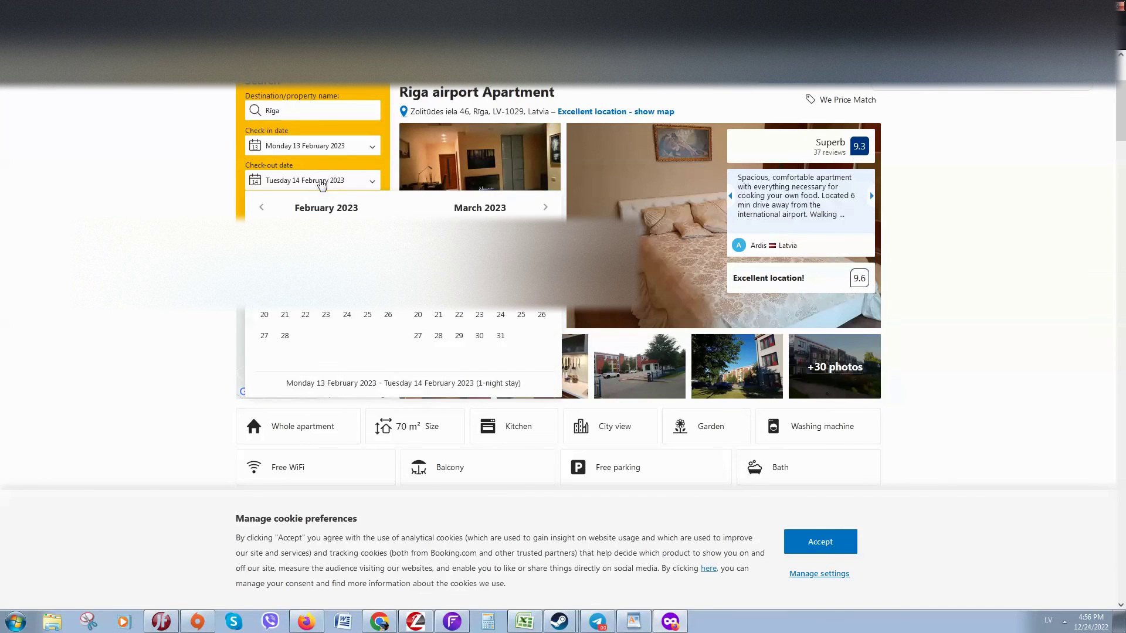
{"action": "left_click", "coordinate": [277, 163]}
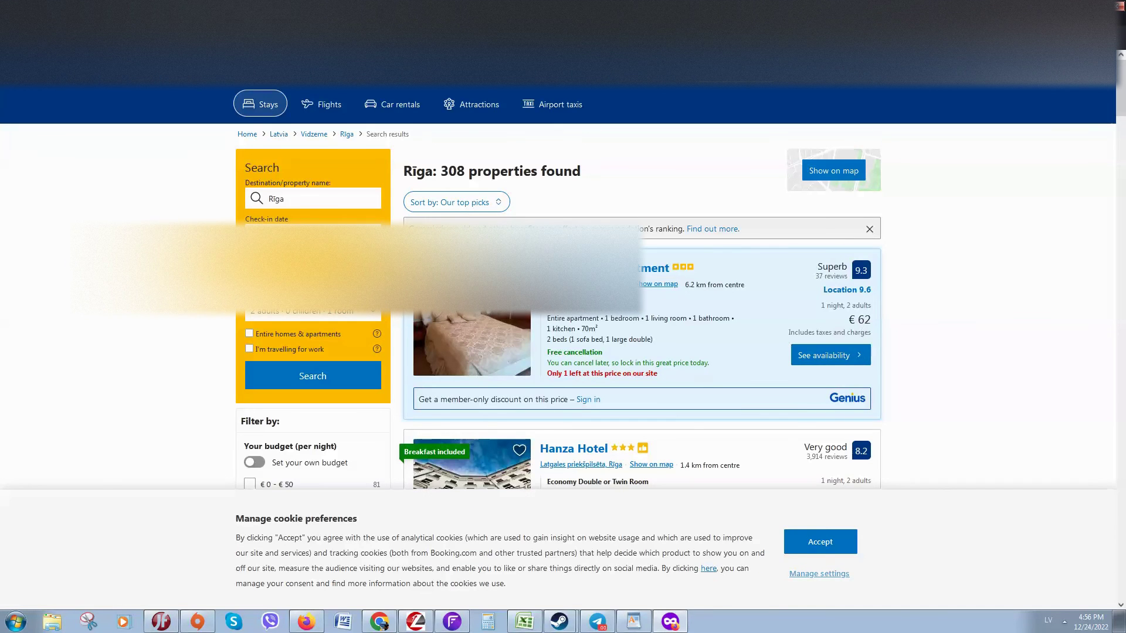
- Check availability and review the apartment's priced options for those dates
{"action": "left_click", "coordinate": [809, 359]}
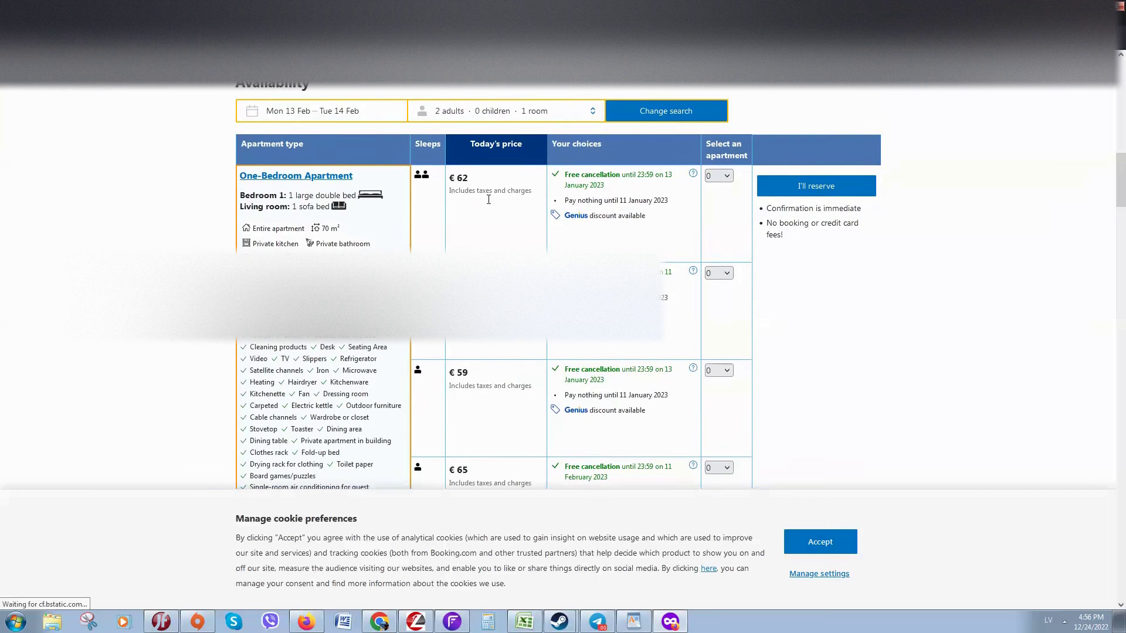
{"action": "scroll", "coordinate": [586, 361], "scroll_direction": "down", "scroll_amount": 15}
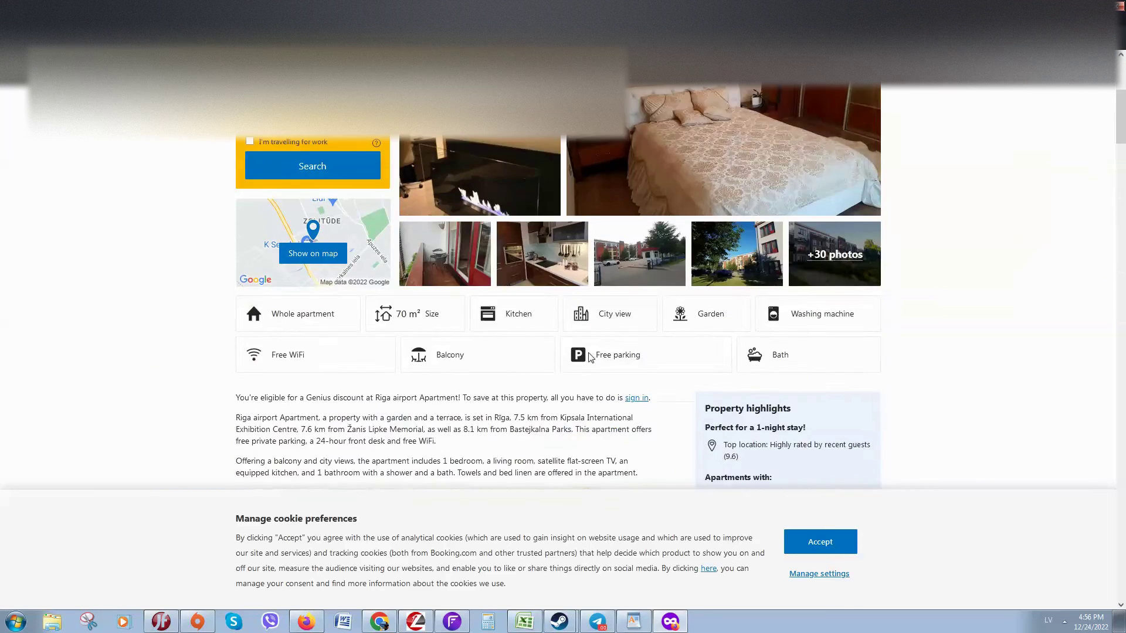
{"action": "scroll", "coordinate": [608, 364], "scroll_direction": "down", "scroll_amount": 4}
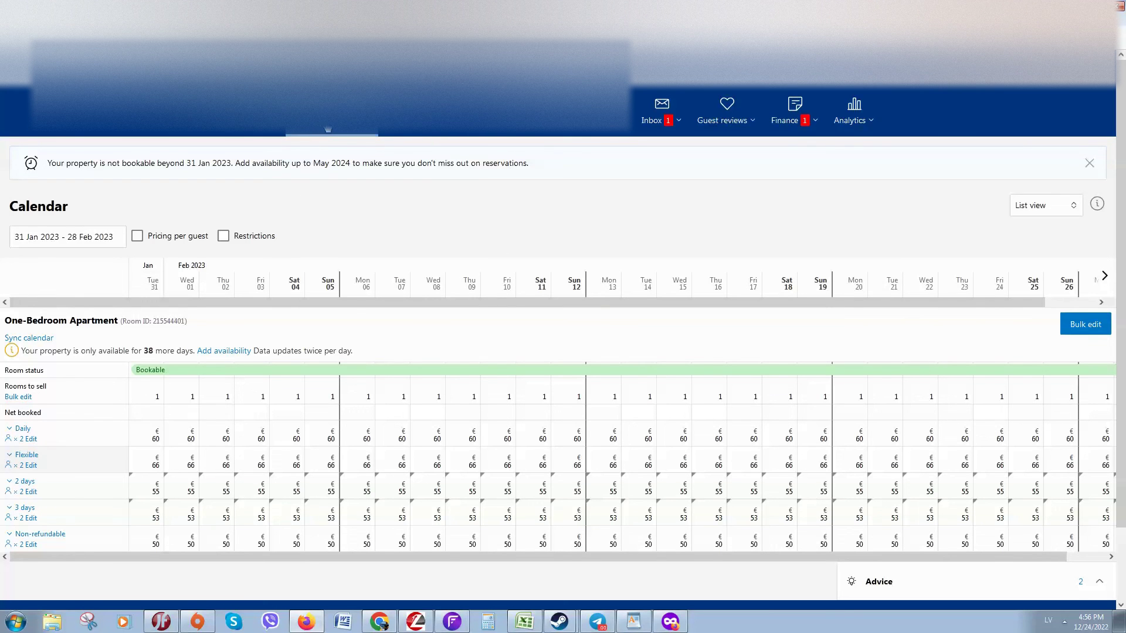
- On the Rate plans page, expand the 2 days plan (2-night minimum) and edit it
{"action": "mouse_move", "coordinate": [312, 131]}
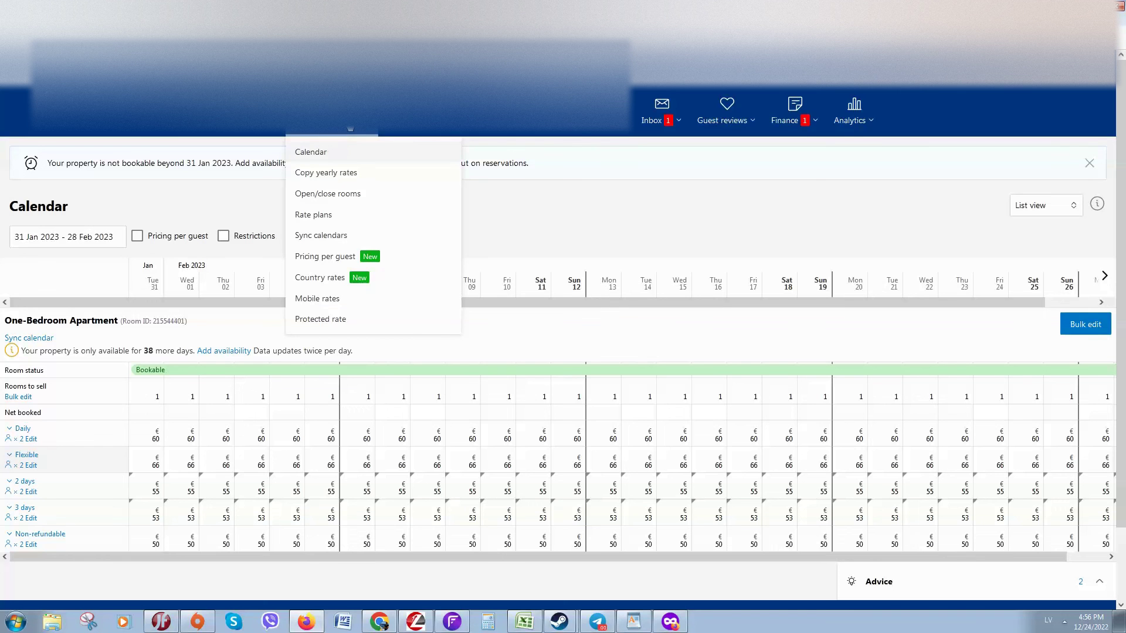
{"action": "left_click", "coordinate": [313, 215]}
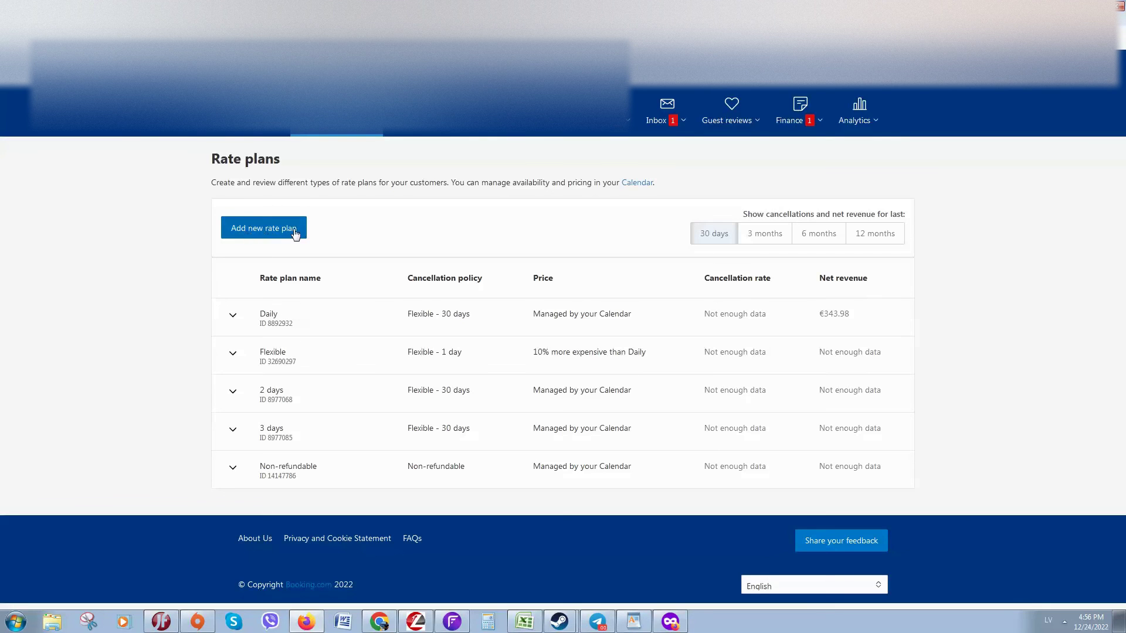
{"action": "left_click", "coordinate": [233, 316]}
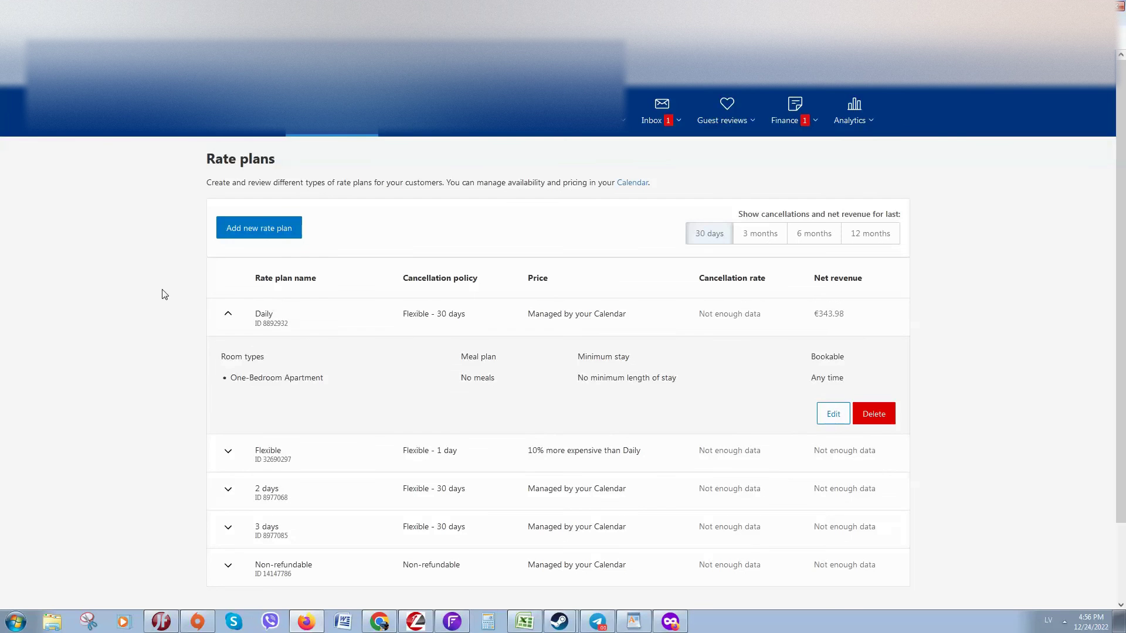
{"action": "left_click", "coordinate": [228, 314]}
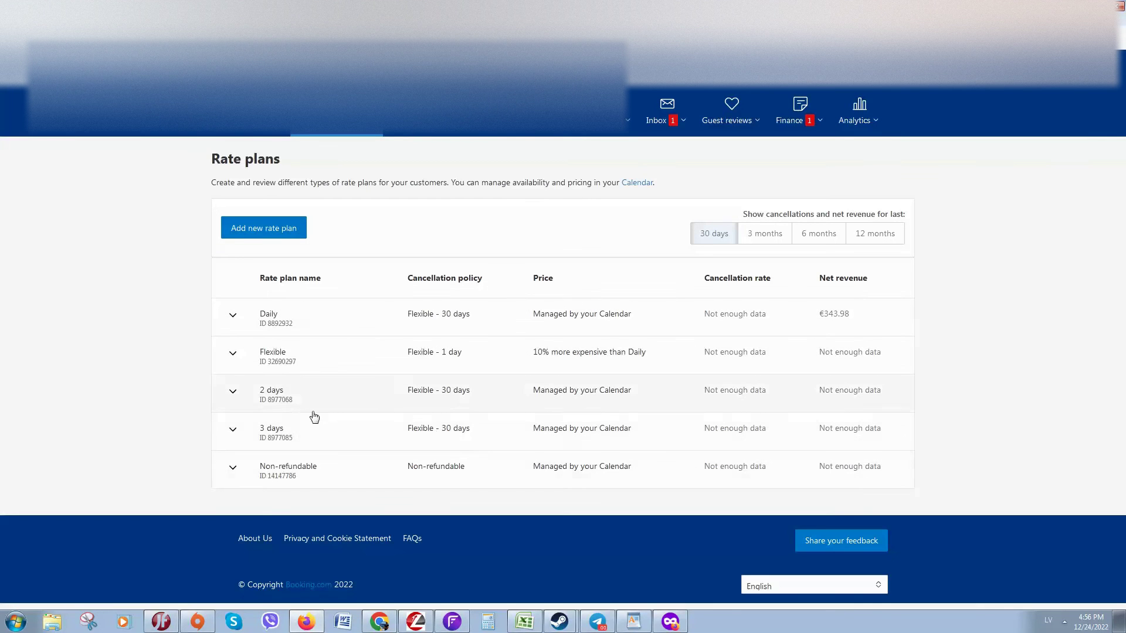
{"action": "left_click", "coordinate": [234, 393]}
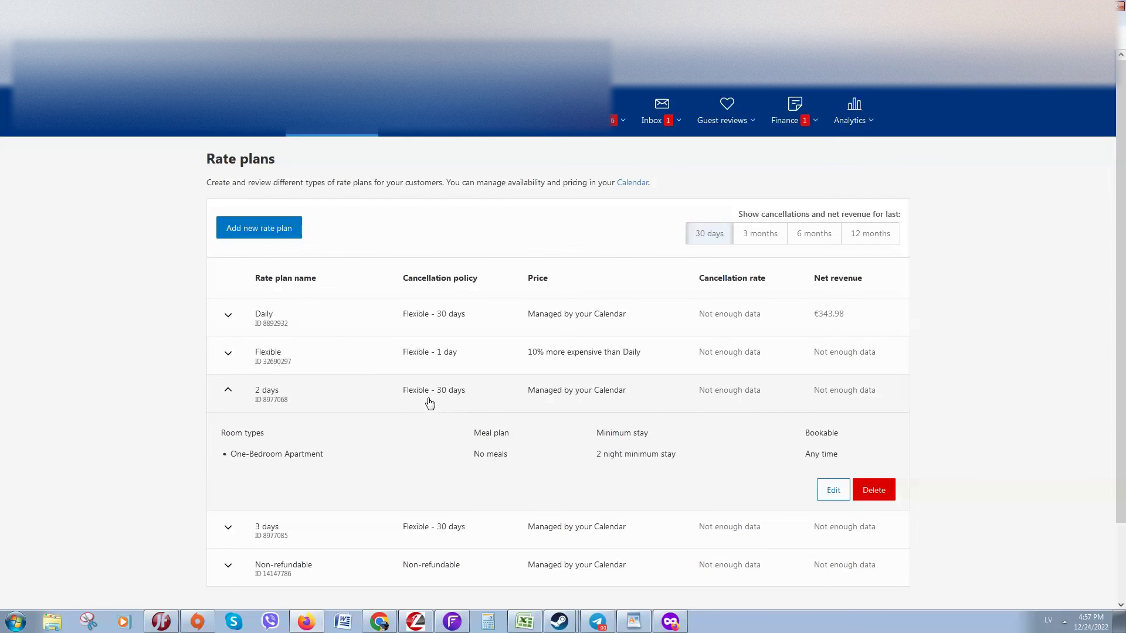
{"action": "left_click", "coordinate": [831, 491]}
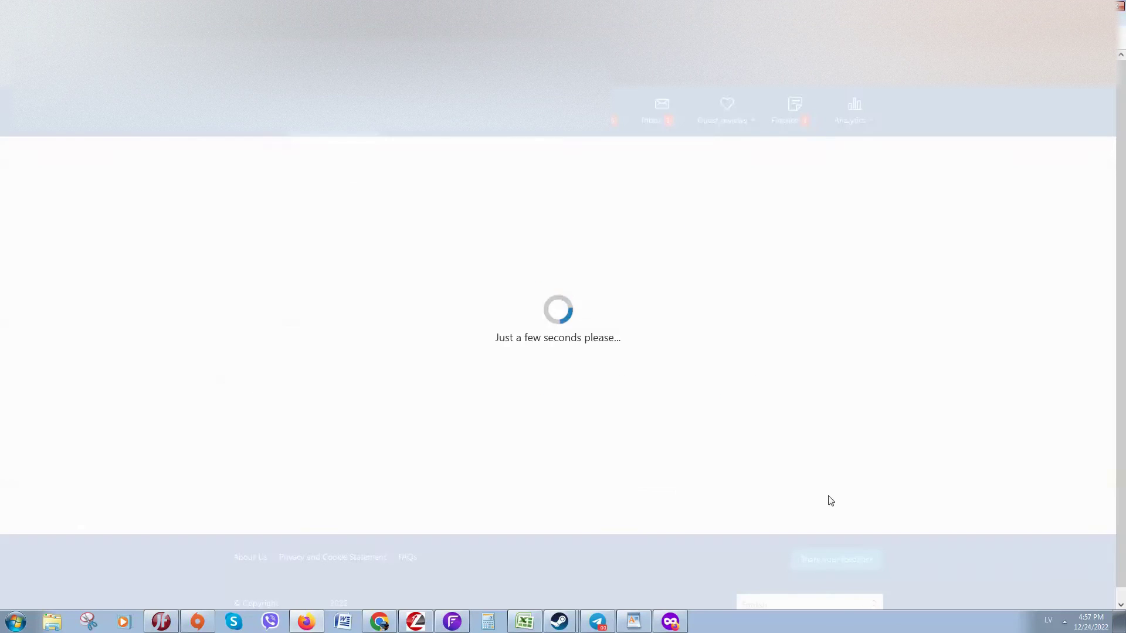